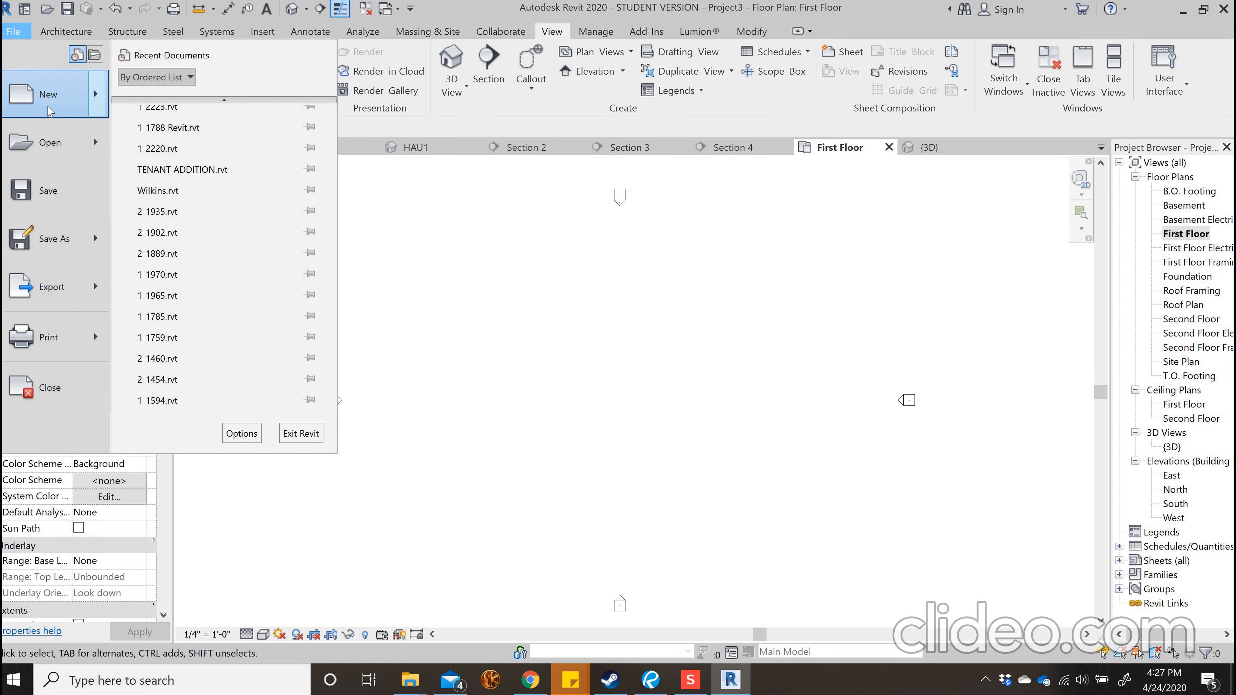
Create a new project from the Residential-Default.rte template in the US Imperial folder
click(48, 108)
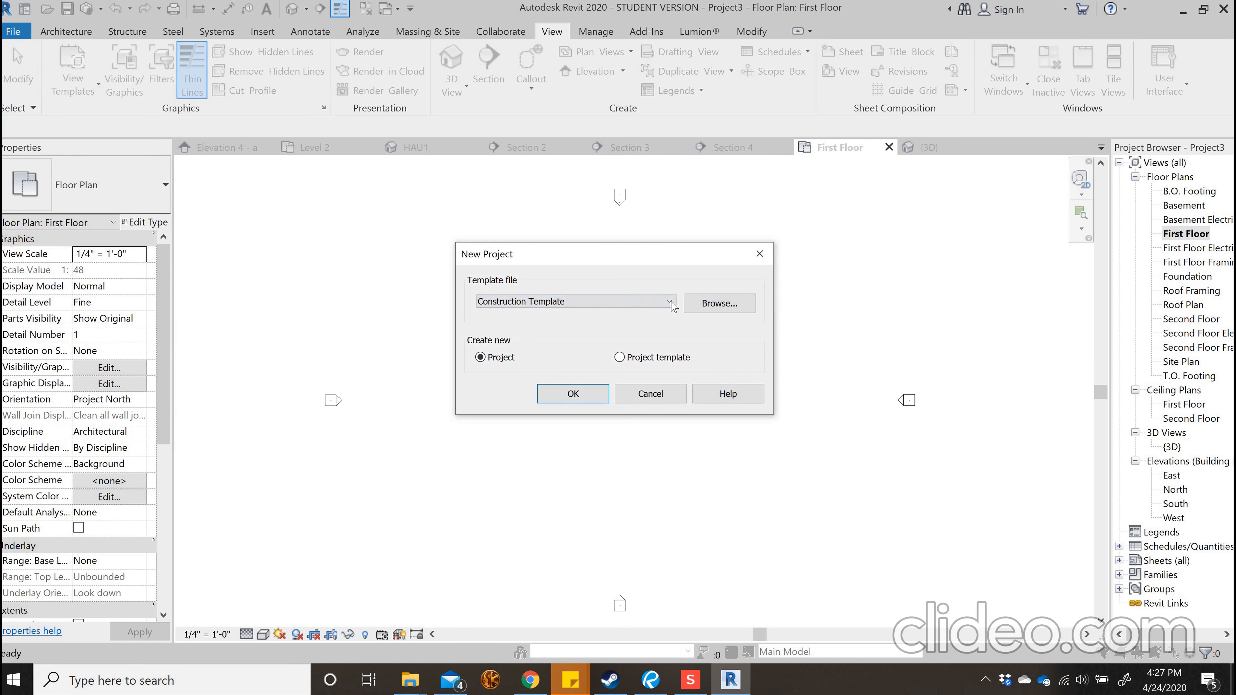
click(673, 306)
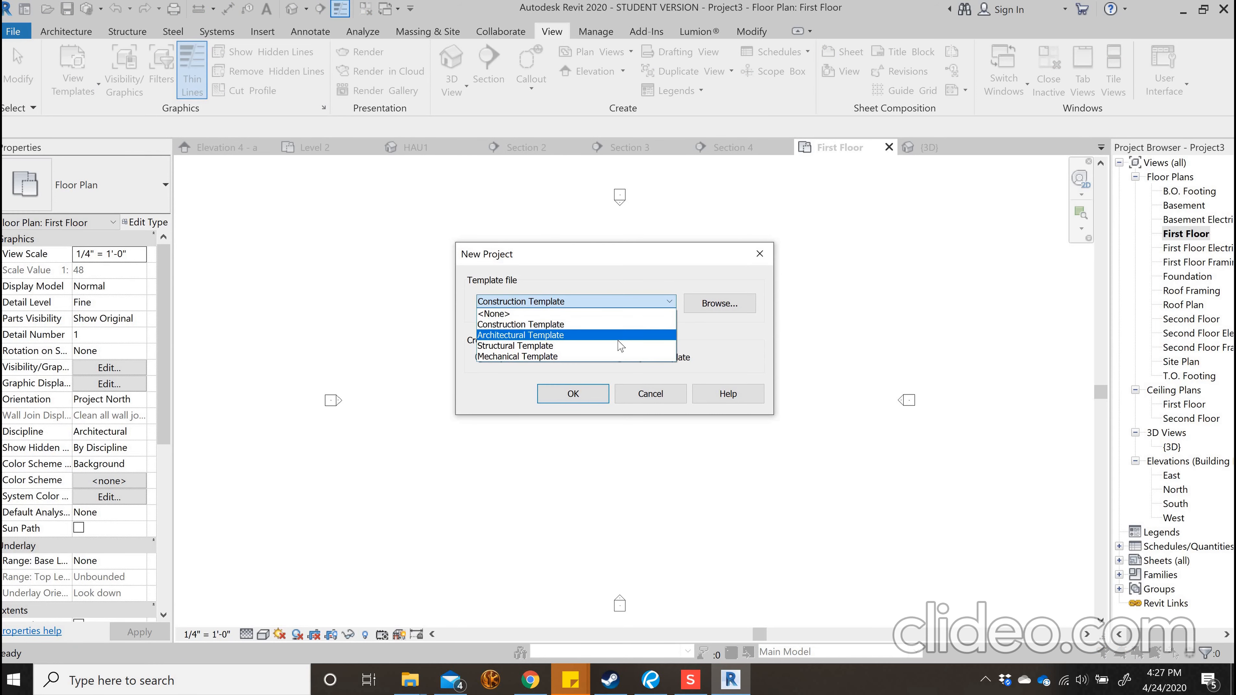
click(700, 310)
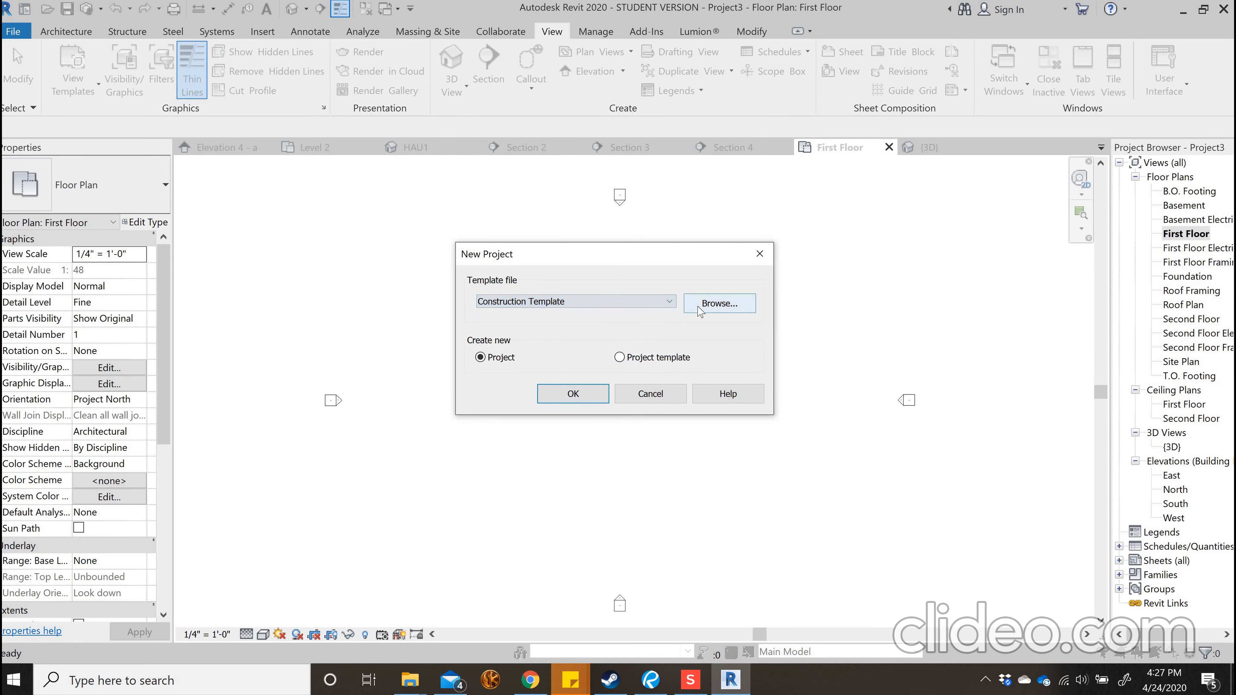
click(699, 310)
click(155, 298)
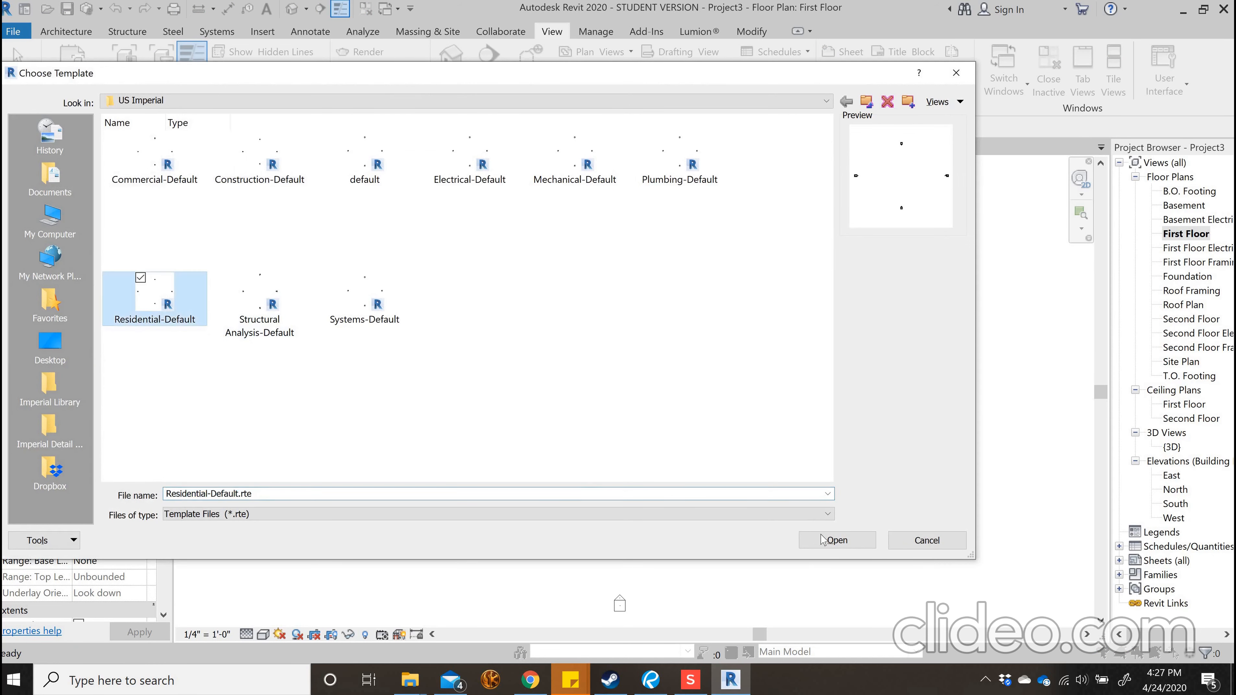
click(834, 540)
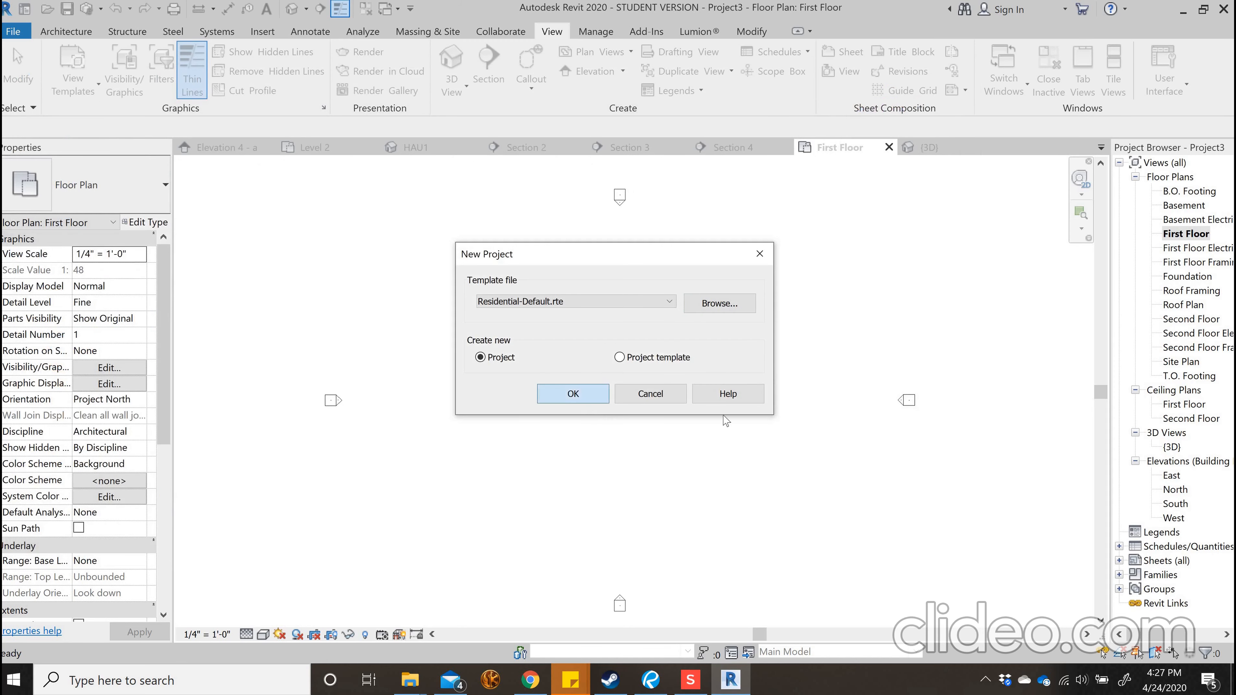
key(Return)
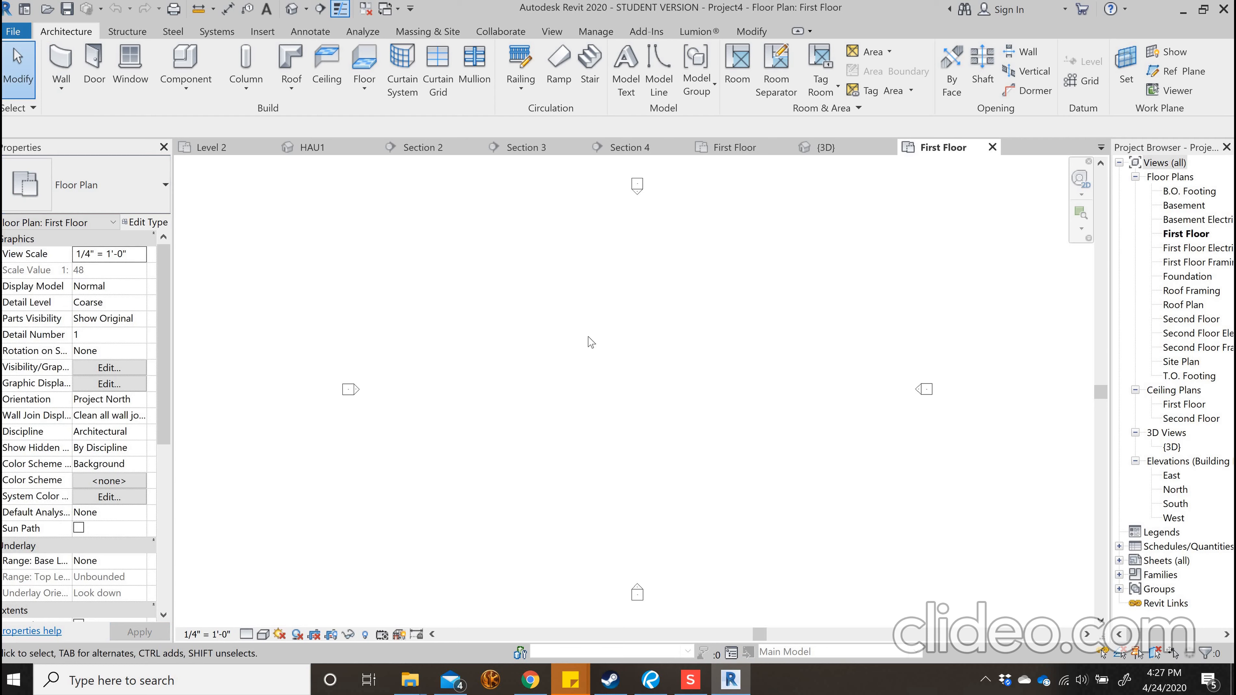
Start the Wall tool with the type Exterior - Wood Siding on Wood Stud and open its type properties
click(63, 57)
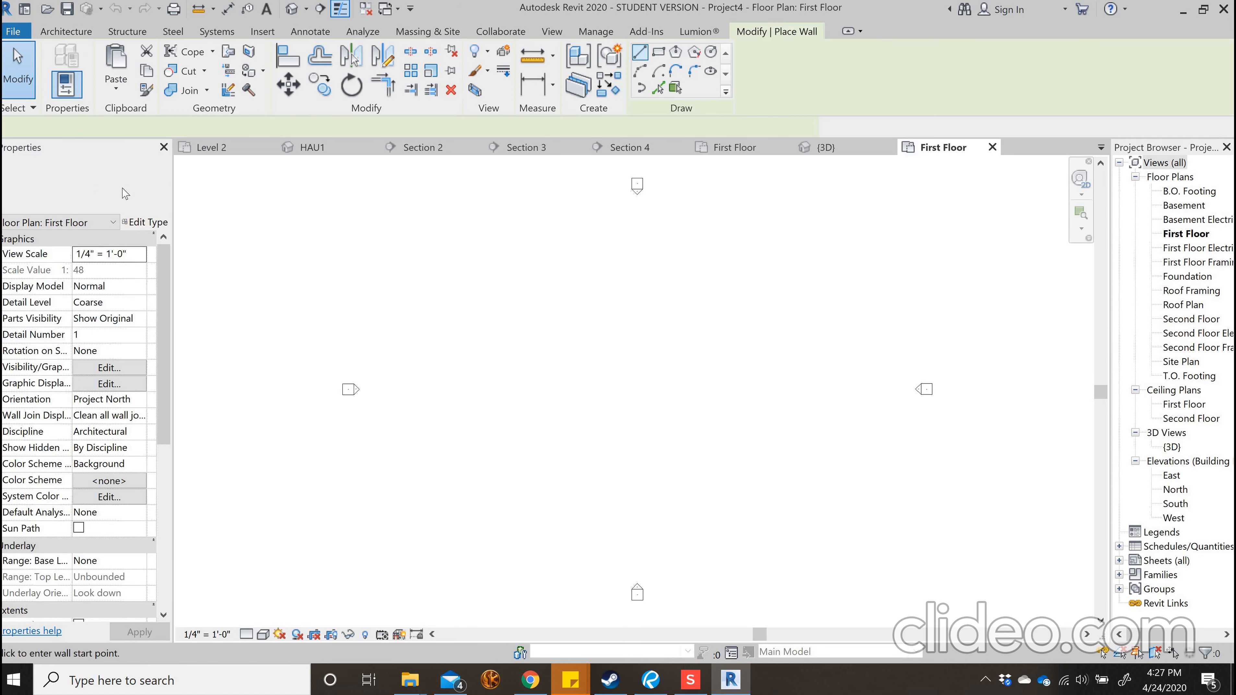
click(126, 205)
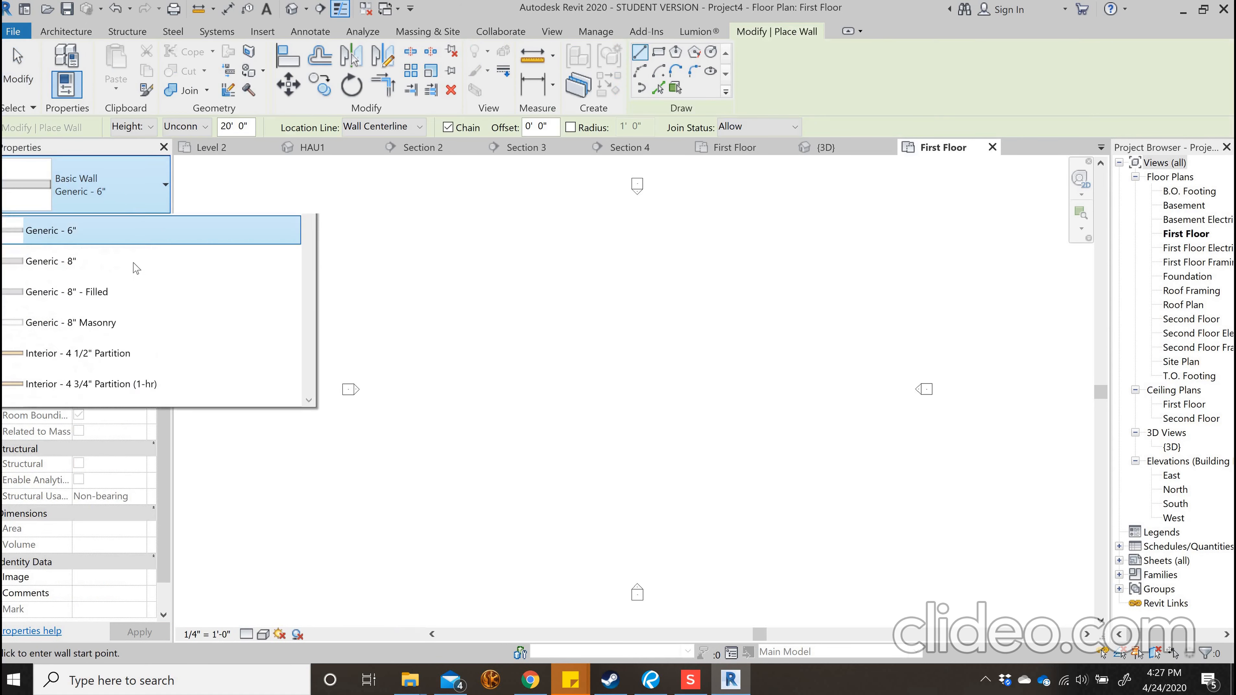
scroll(200, 326, down, 1)
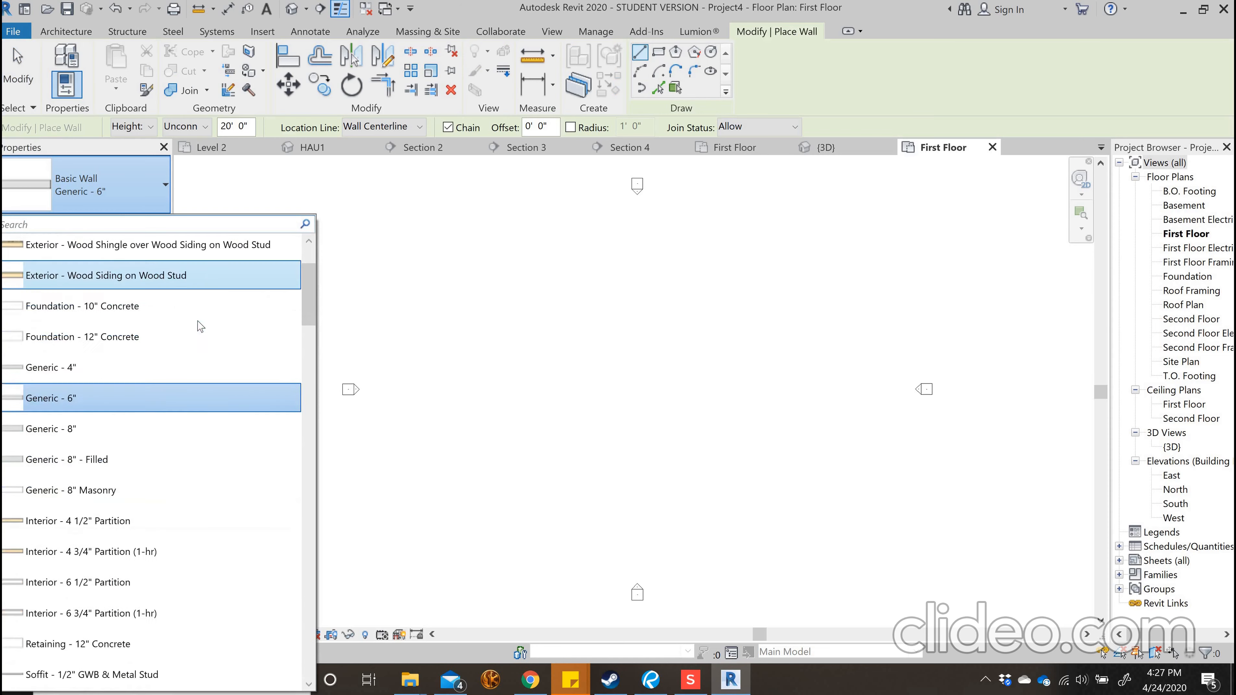
scroll(200, 326, down, 3)
scroll(146, 486, up, 3)
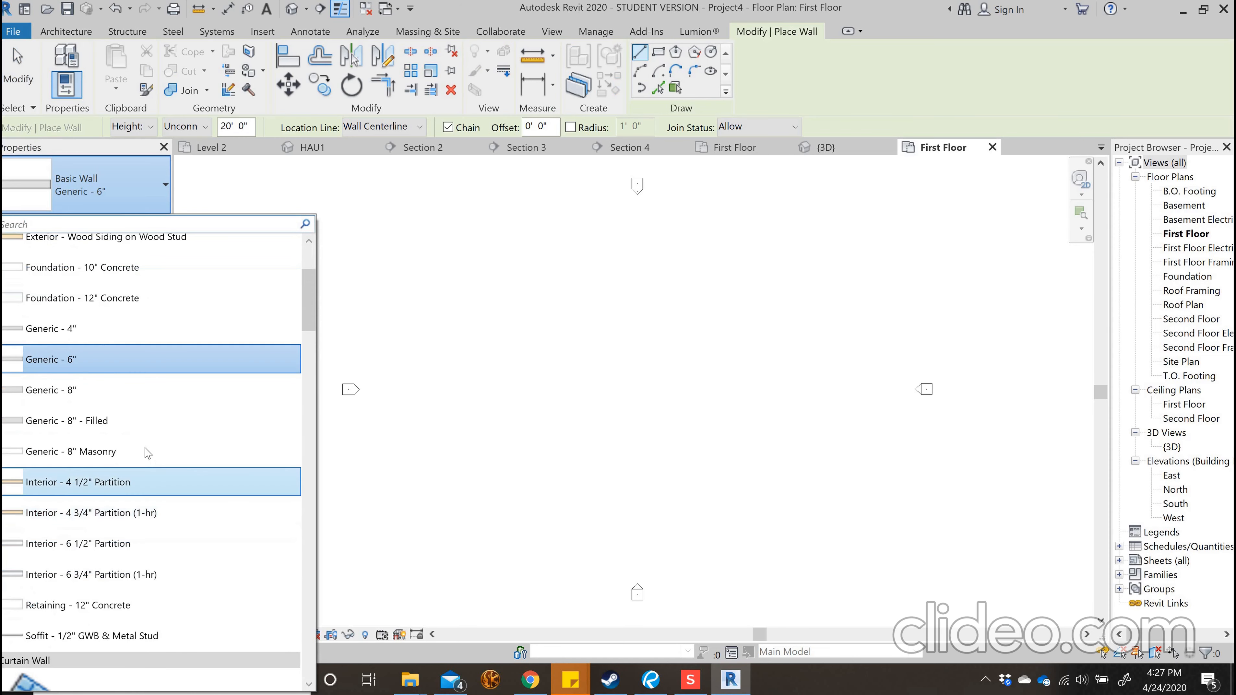
scroll(149, 453, up, 2)
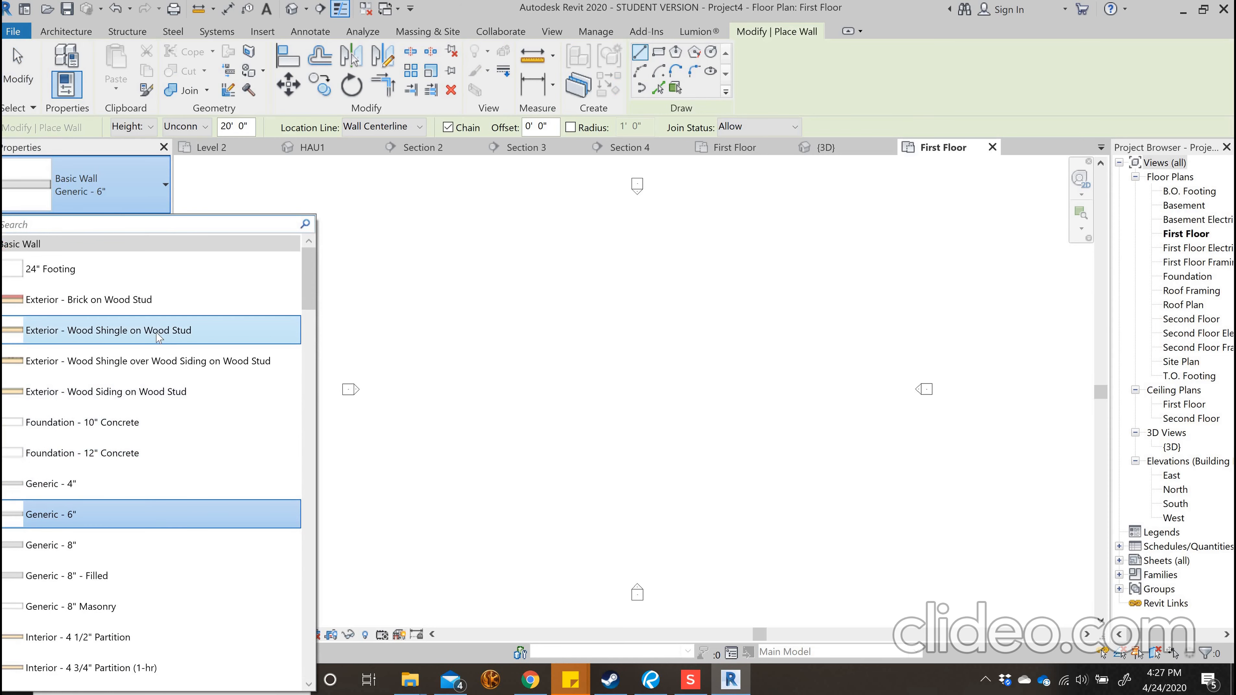
mouse_move(158, 336)
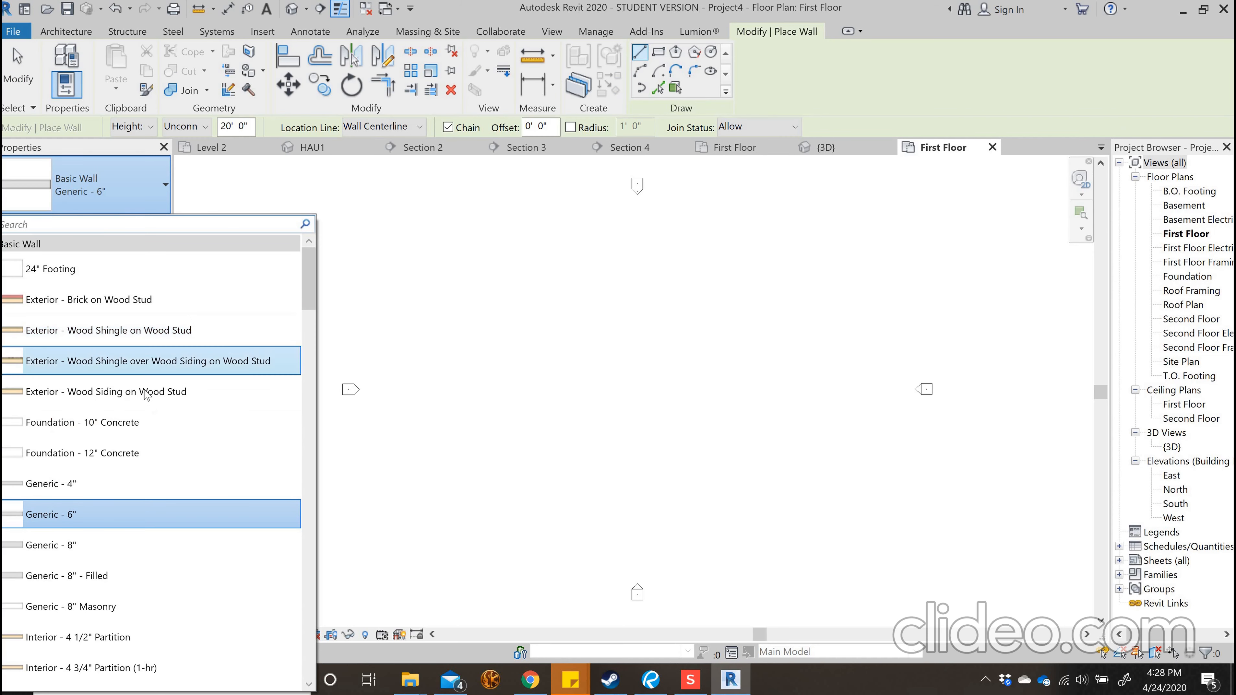
click(126, 395)
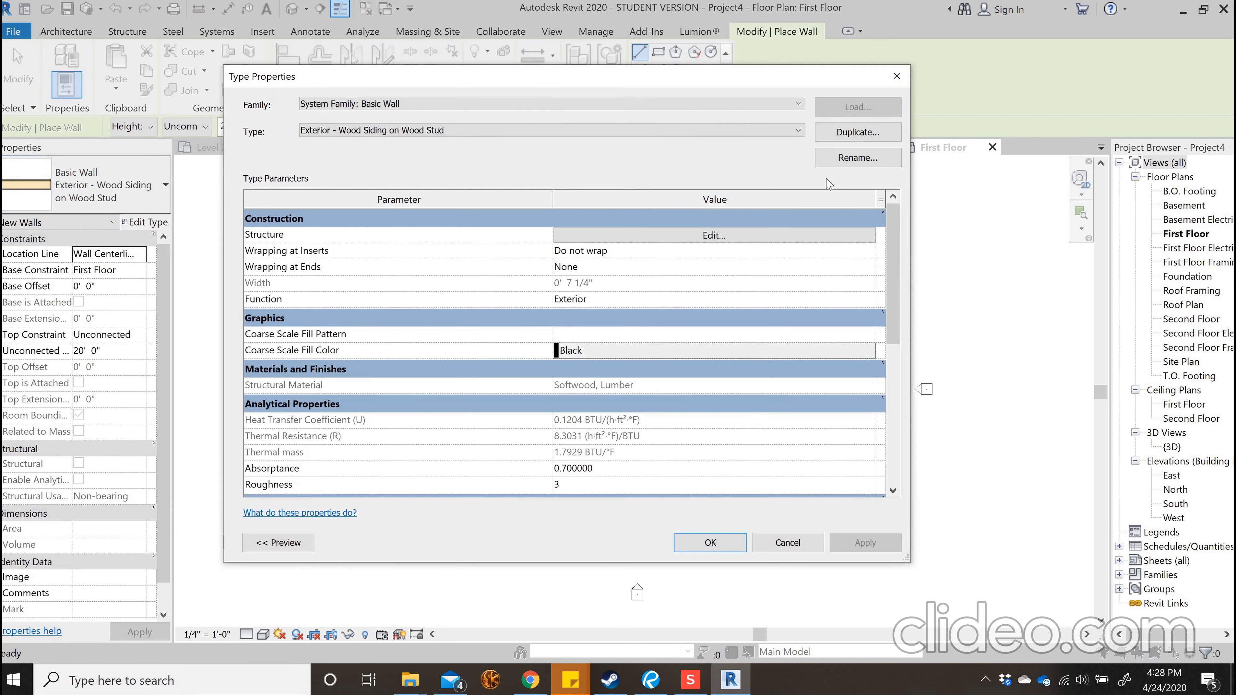
Duplicate the wall type under the name Exterior - Vertical Siding on Wood Stud
click(855, 134)
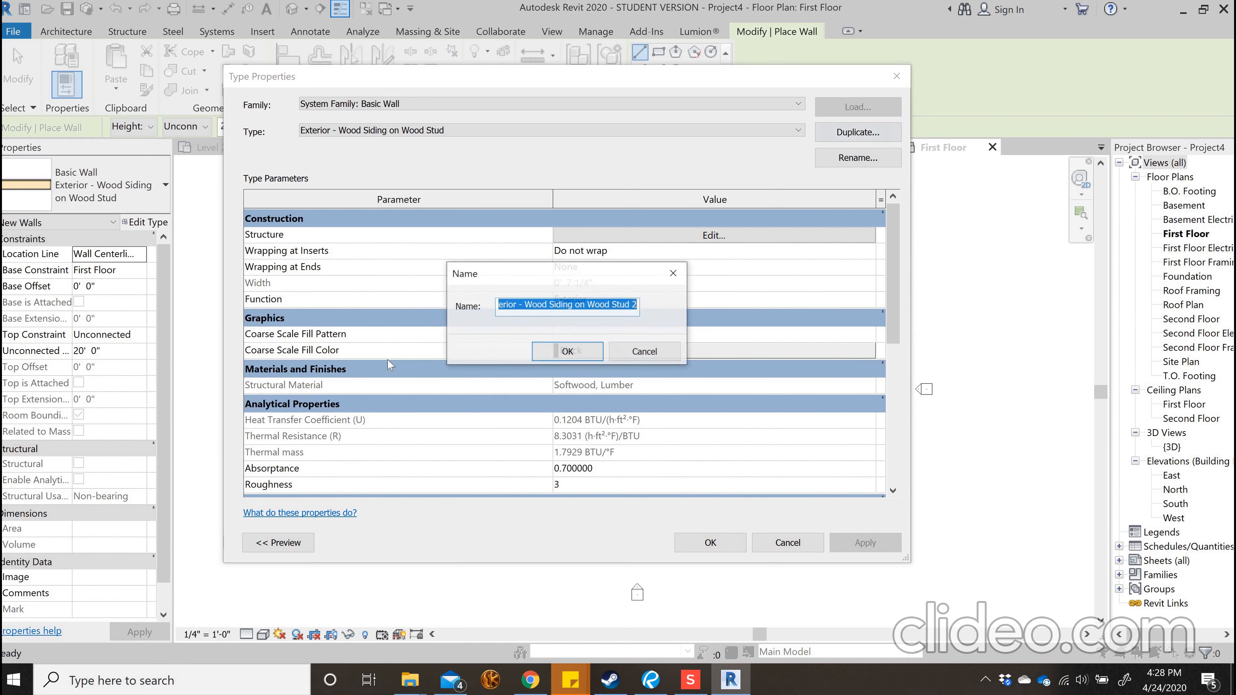
drag(547, 308, 524, 304)
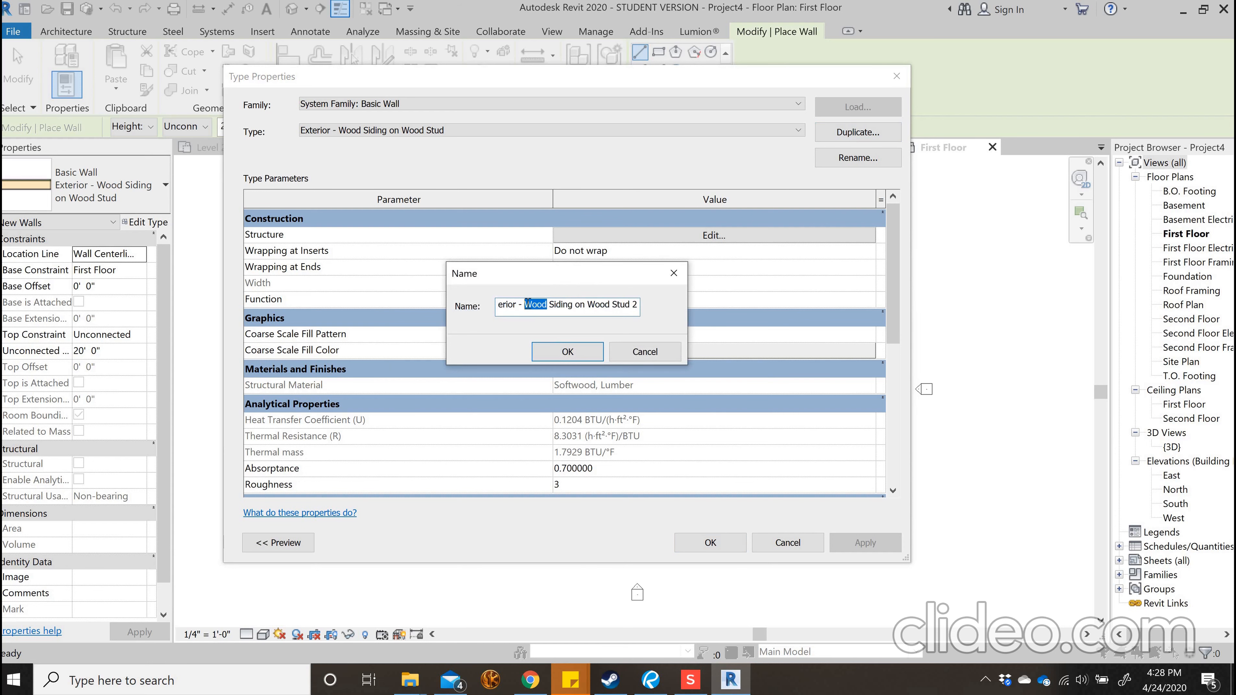
text(Vertic)
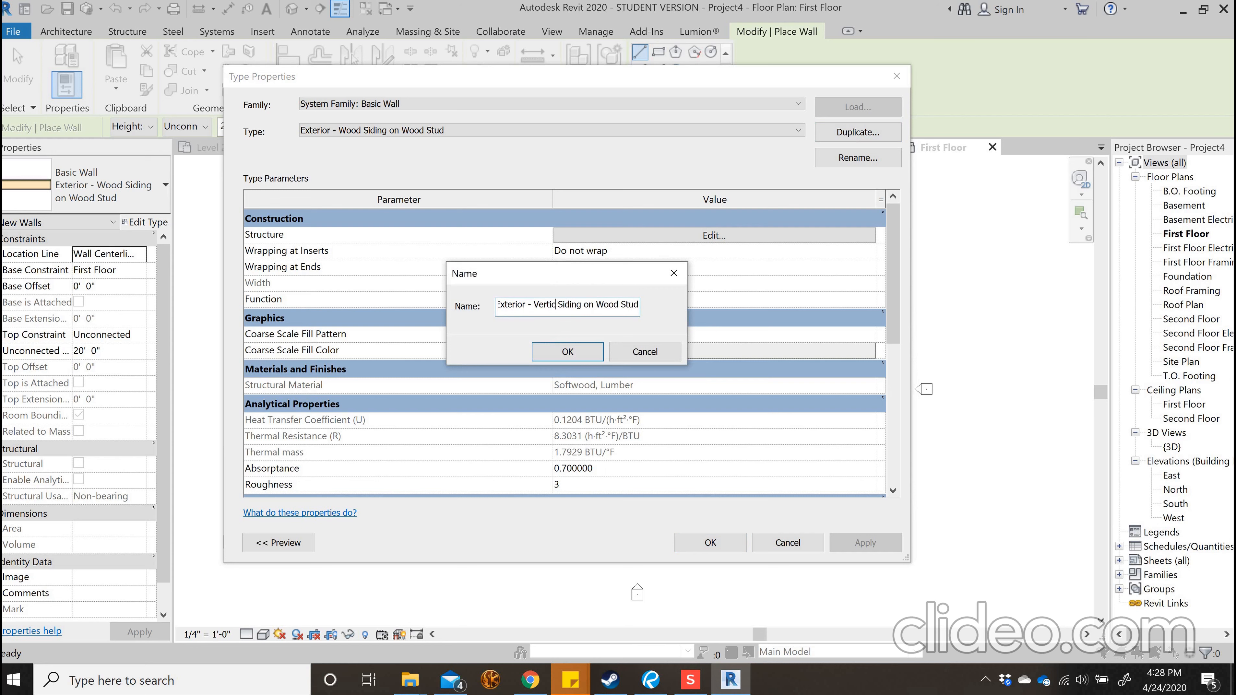
text(al)
double_click(634, 302)
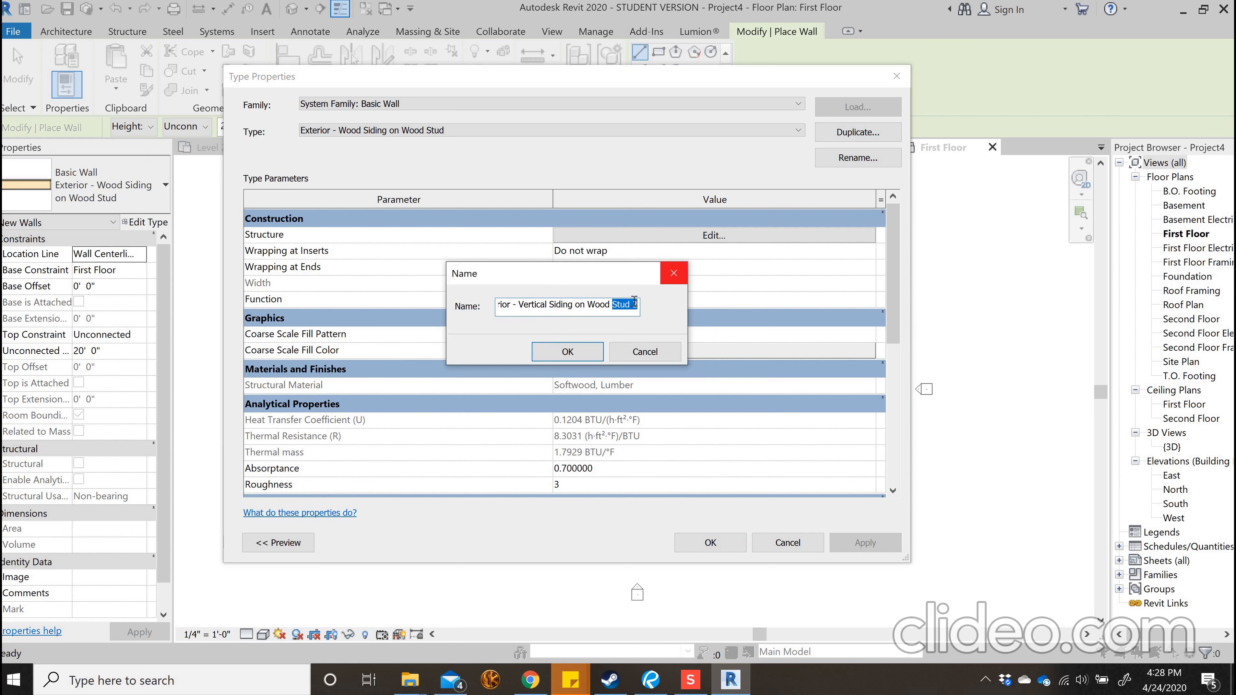
drag(641, 313, 638, 313)
key(BackSpace)
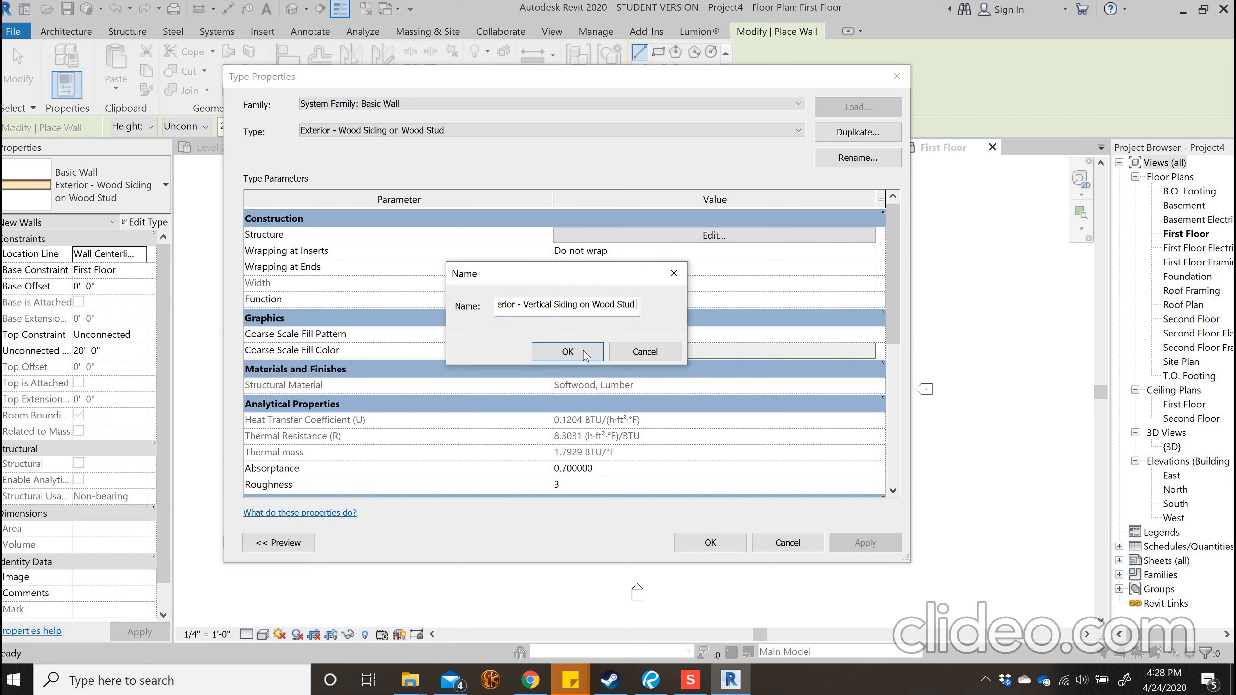
click(584, 353)
In the wall's structure, create a new material named Vertical Siding for the exterior Finish 1 layer
click(567, 235)
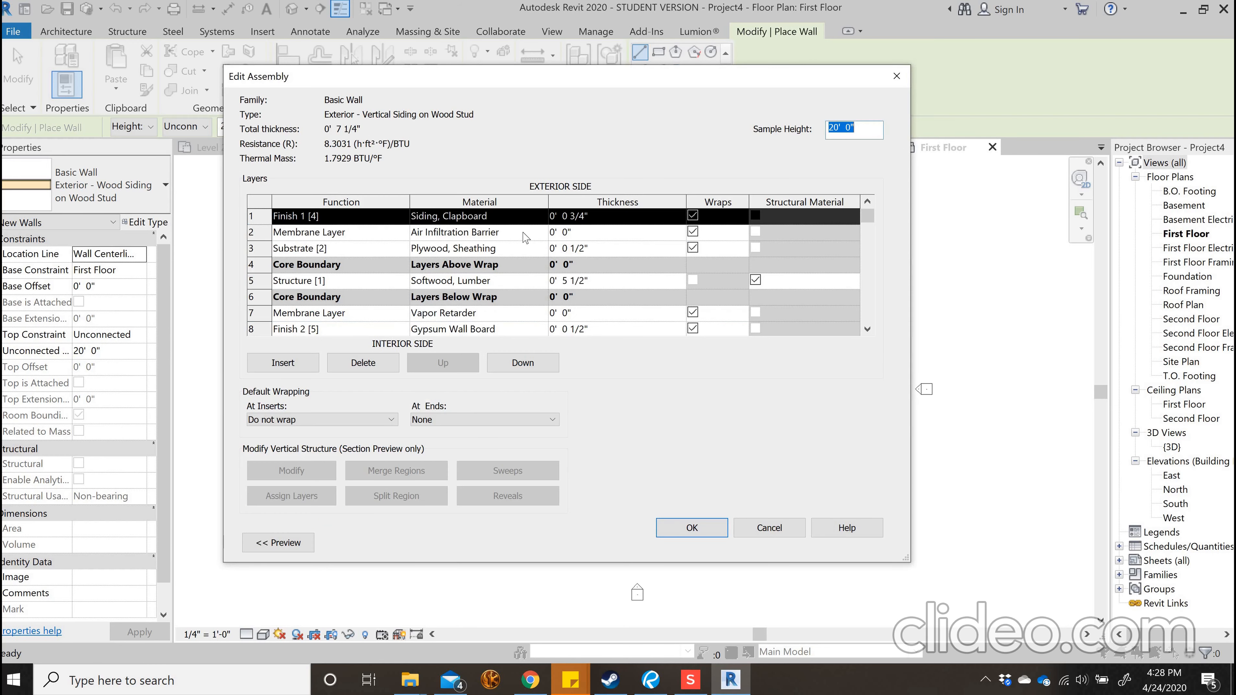
click(541, 216)
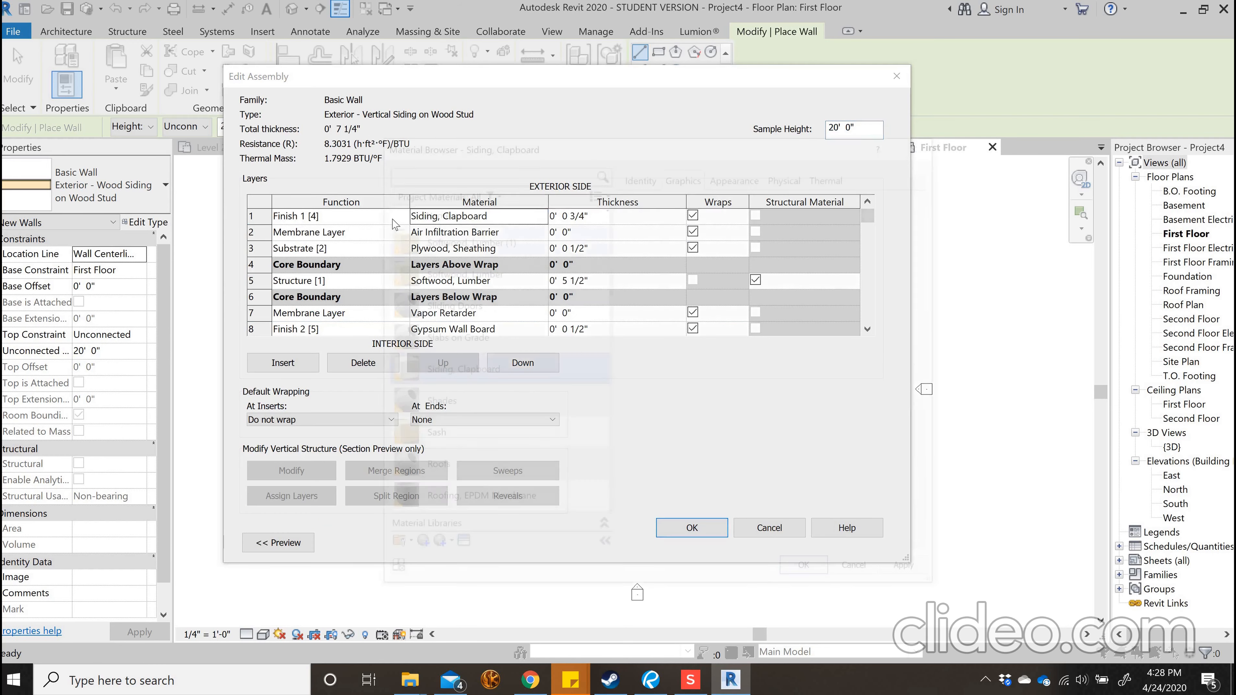
click(541, 216)
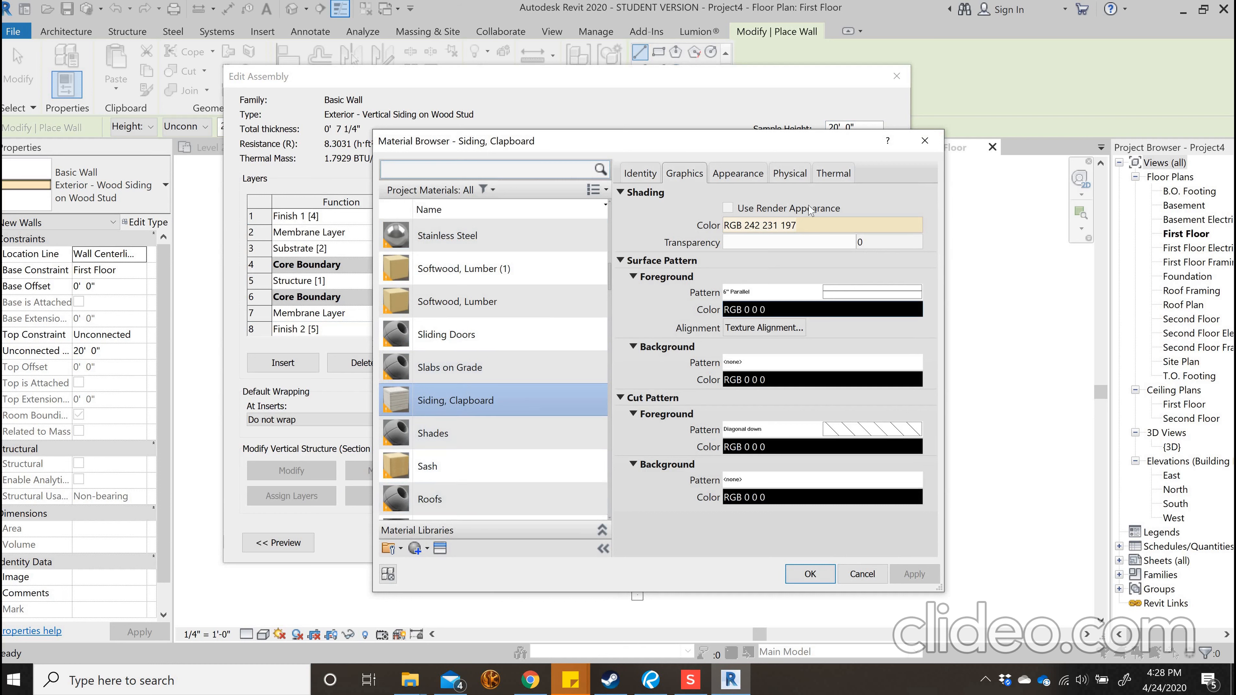
click(426, 548)
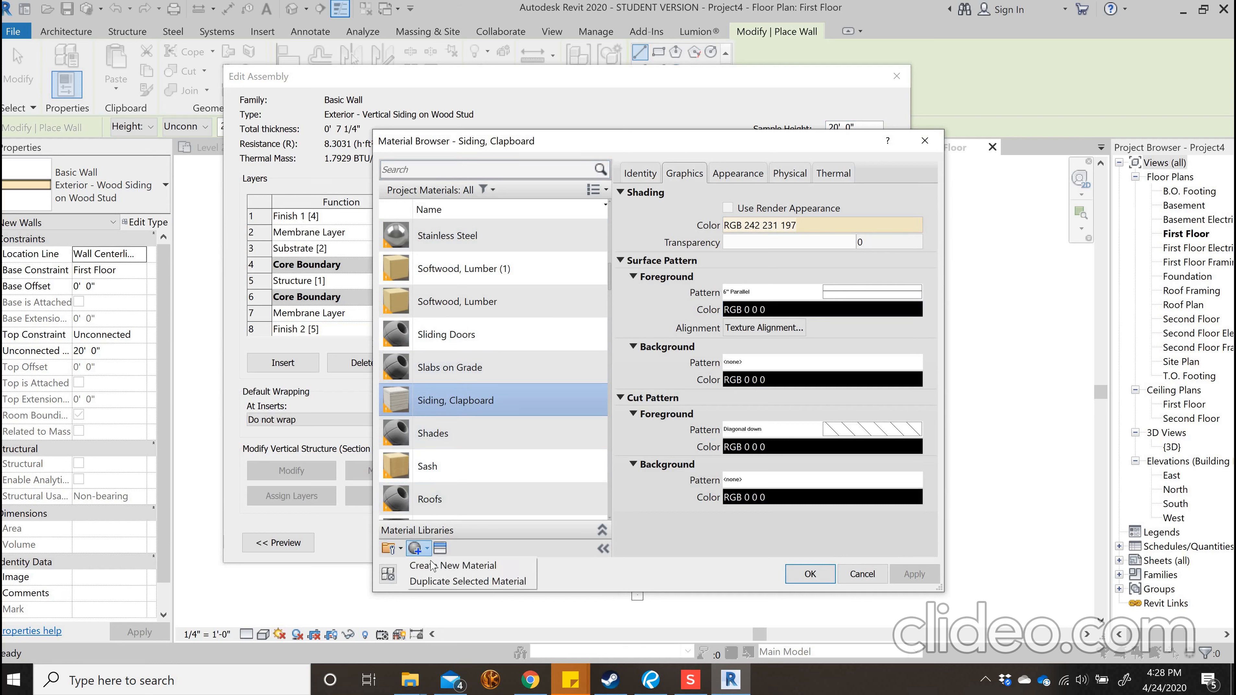
click(430, 565)
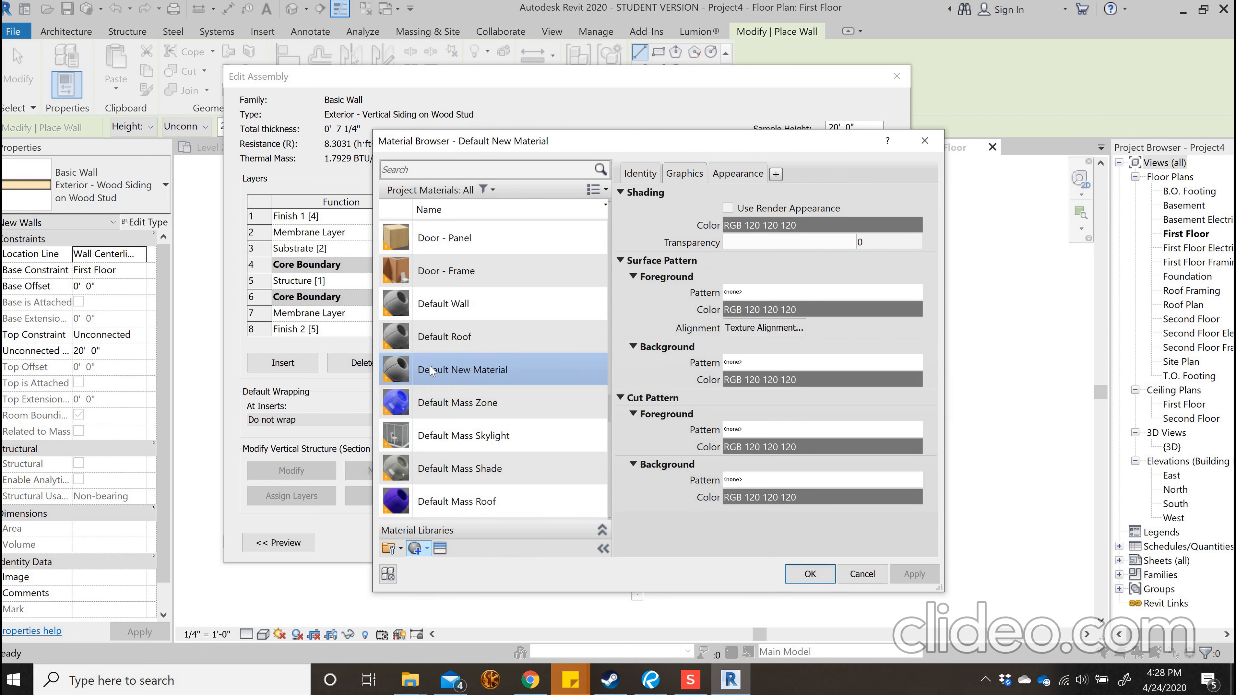
right_click(449, 370)
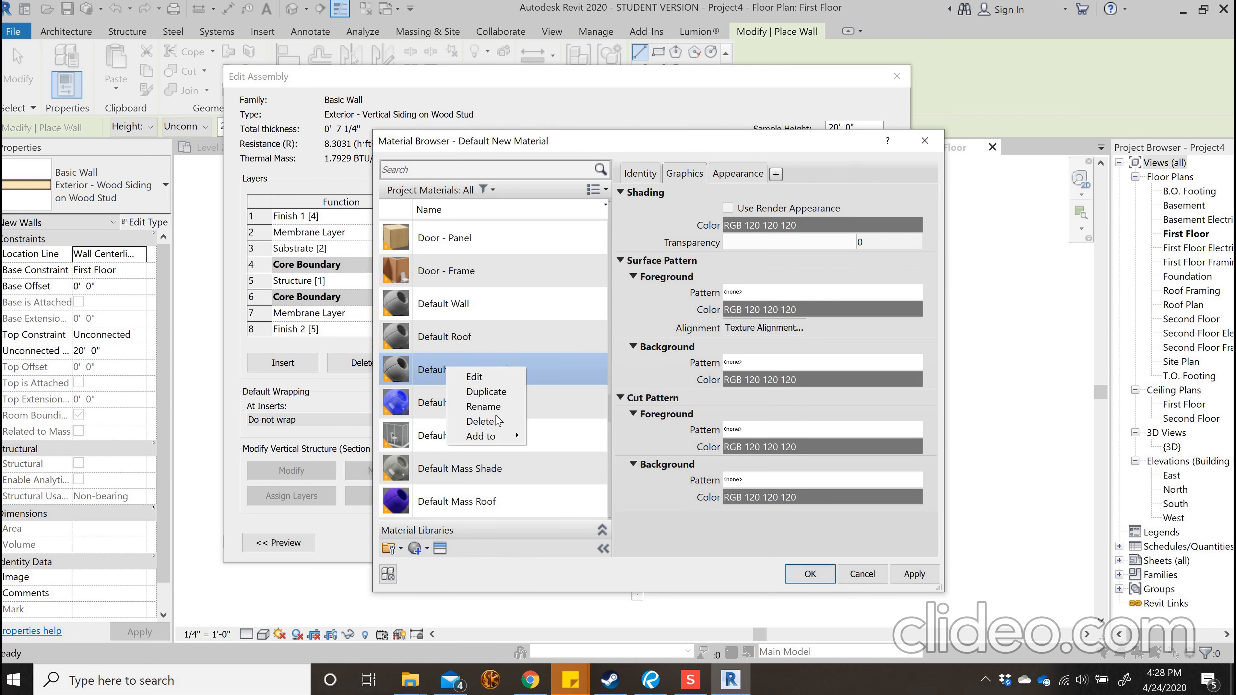
click(543, 432)
text(V)
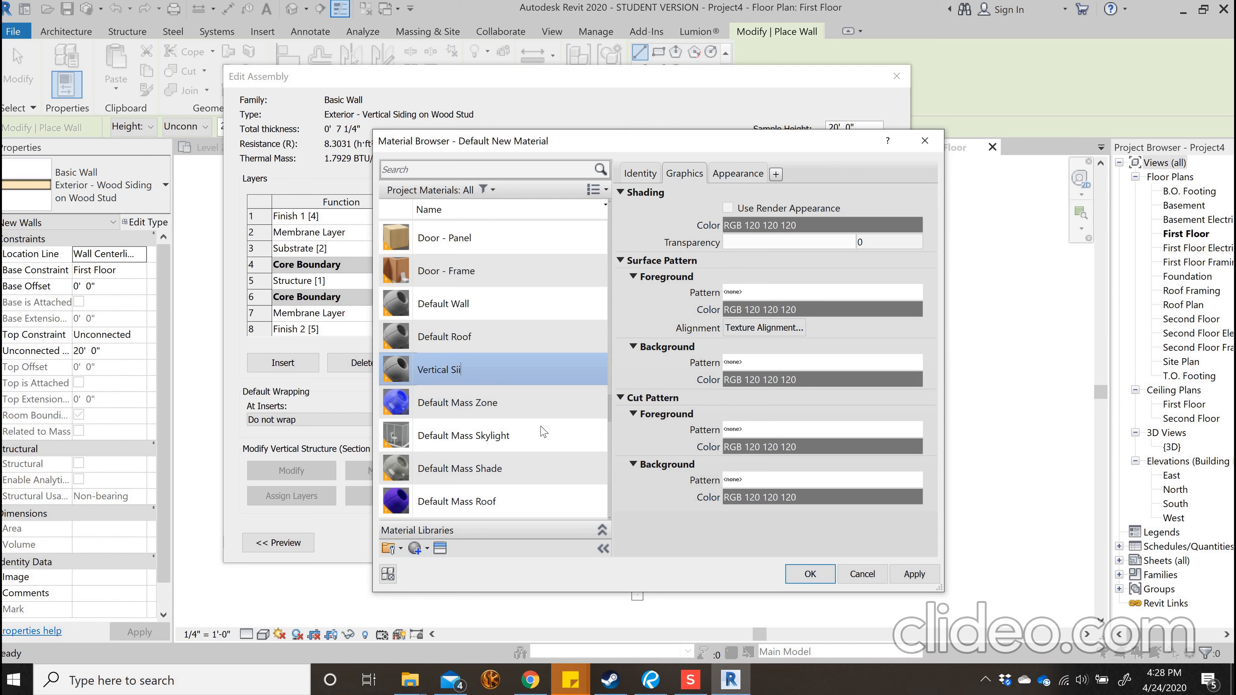
text(ertical Siding)
key(Return)
Open the image selection for the Vertical Siding material's appearance and go to the Dropbox folder
click(737, 173)
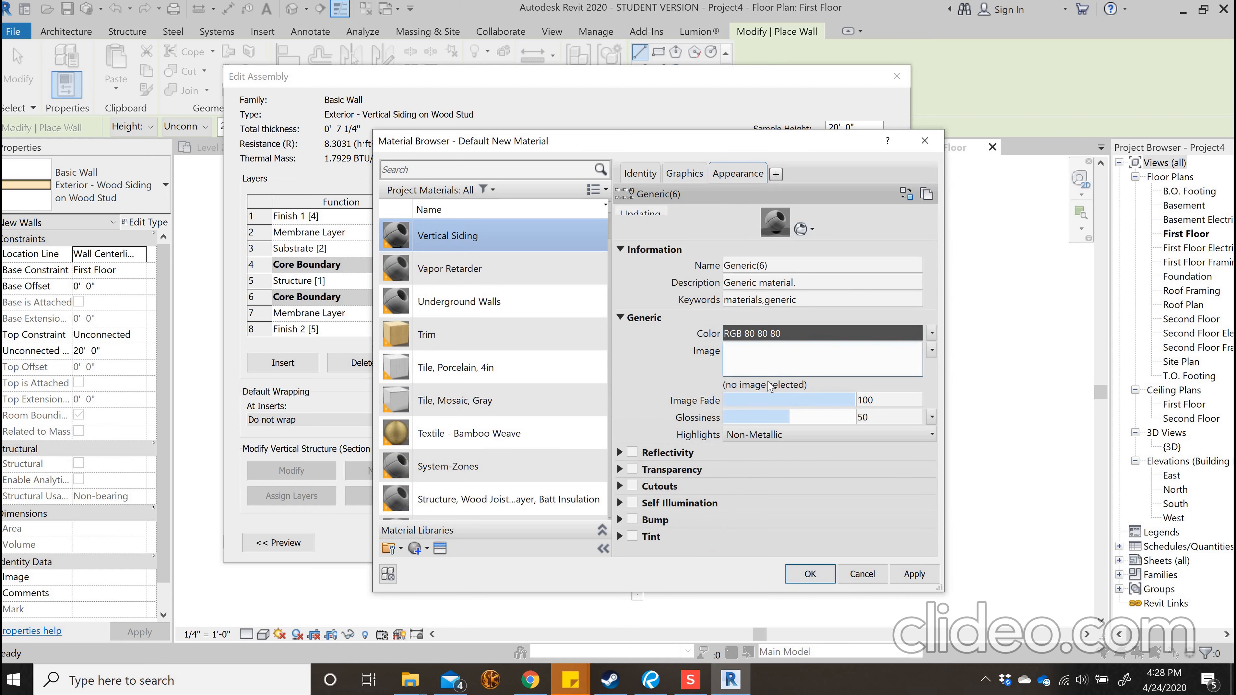
click(768, 385)
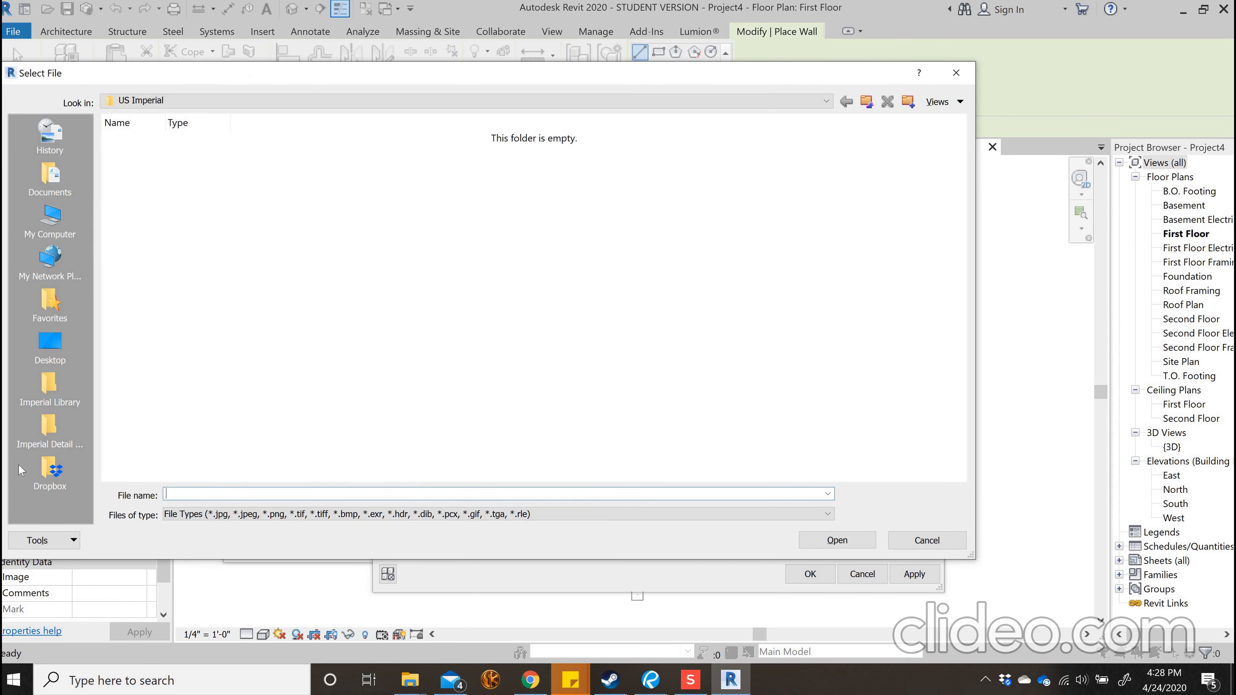
click(46, 473)
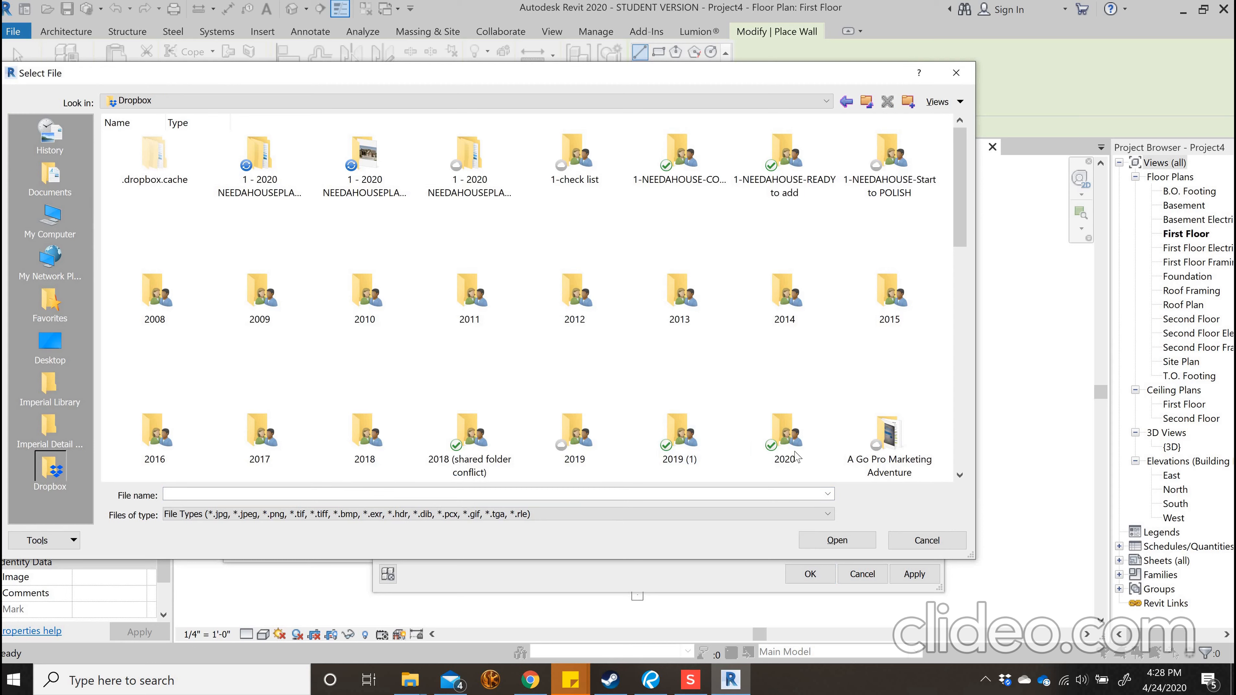
double_click(784, 438)
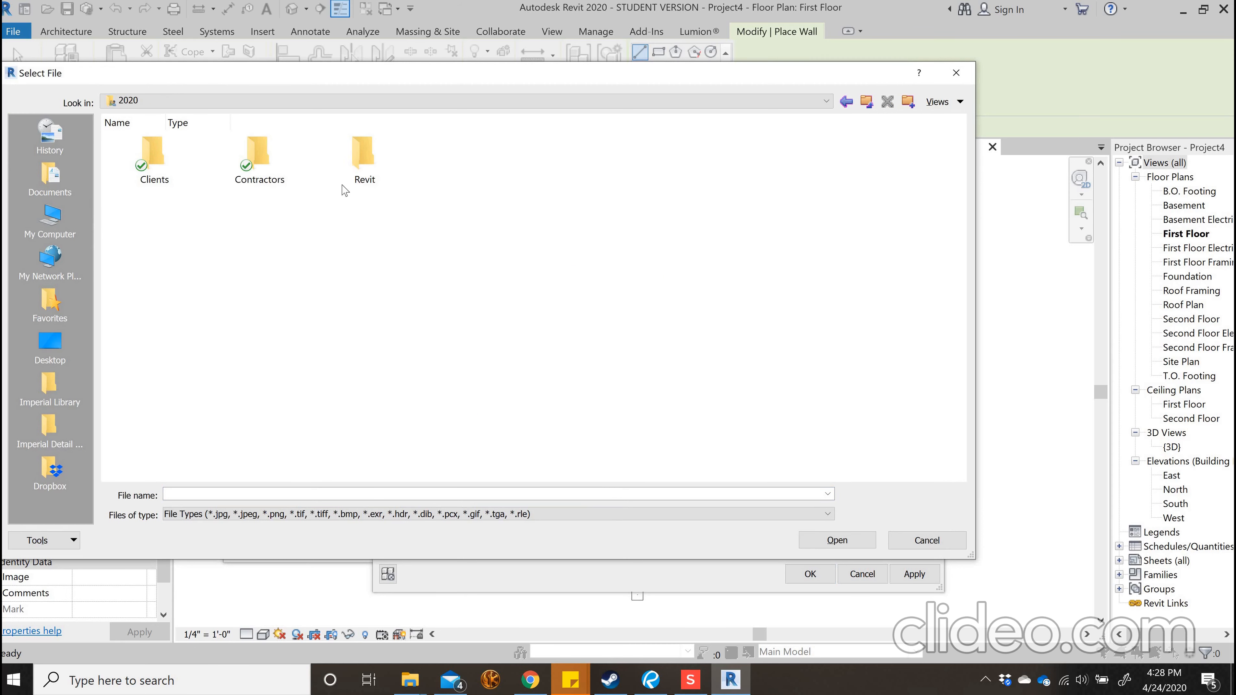
click(356, 180)
double_click(262, 172)
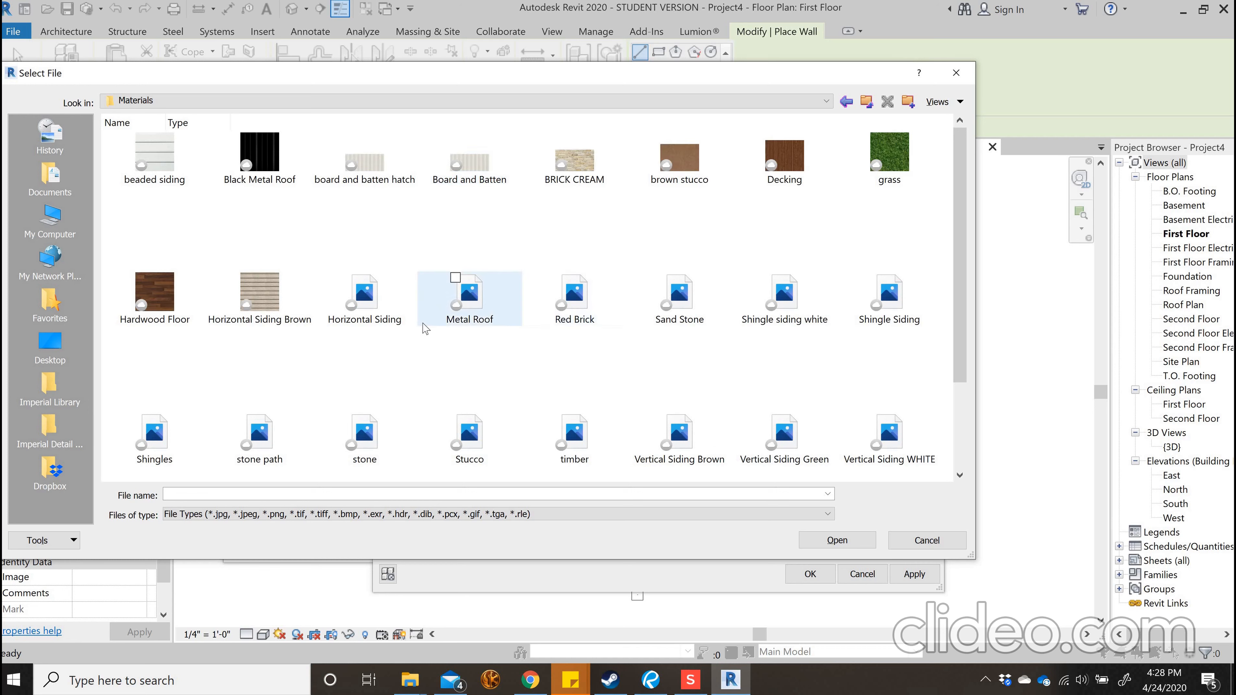
click(866, 102)
click(865, 102)
click(866, 102)
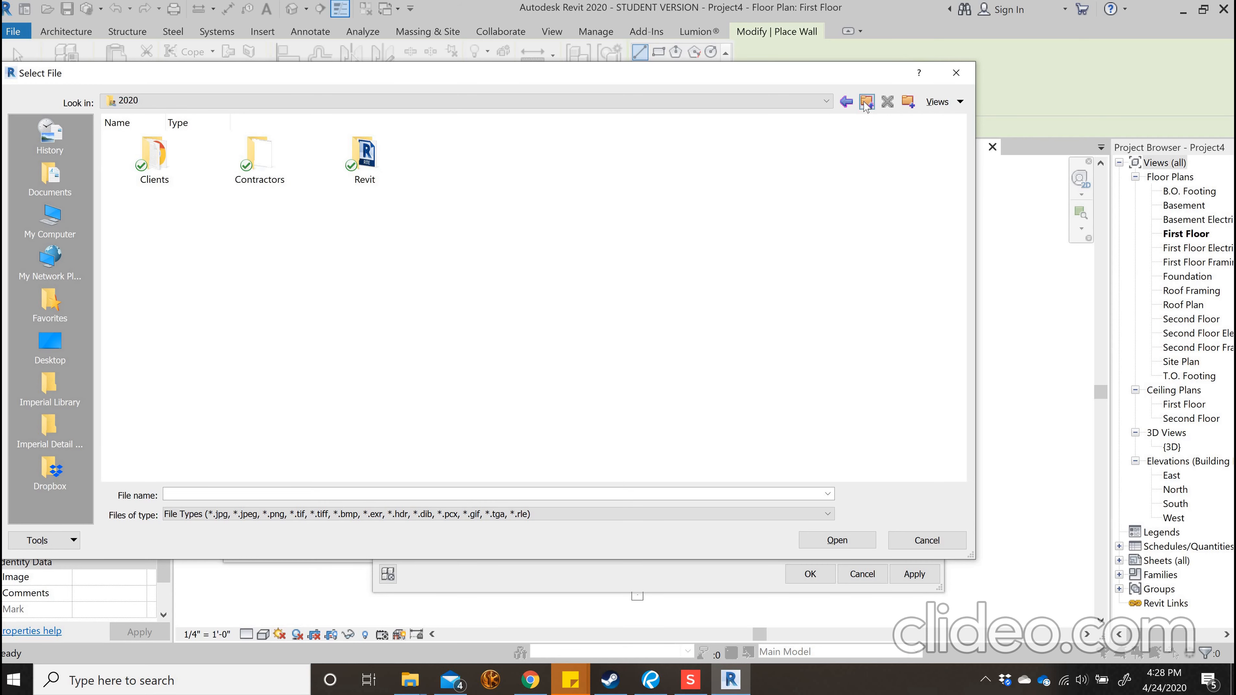
Use board-baten-driftwood.jpg from the Revit Materials folder inside 2018 (shared folder conflict) as the Vertical Siding appearance image
double_click(474, 436)
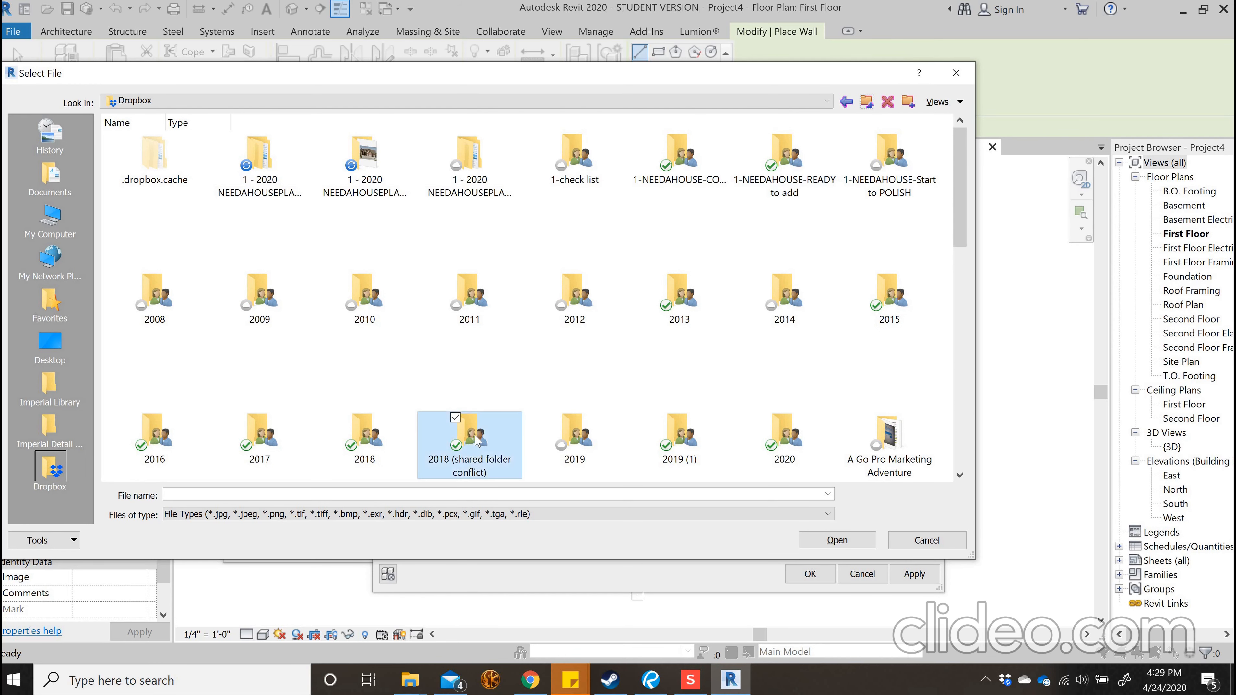
double_click(459, 176)
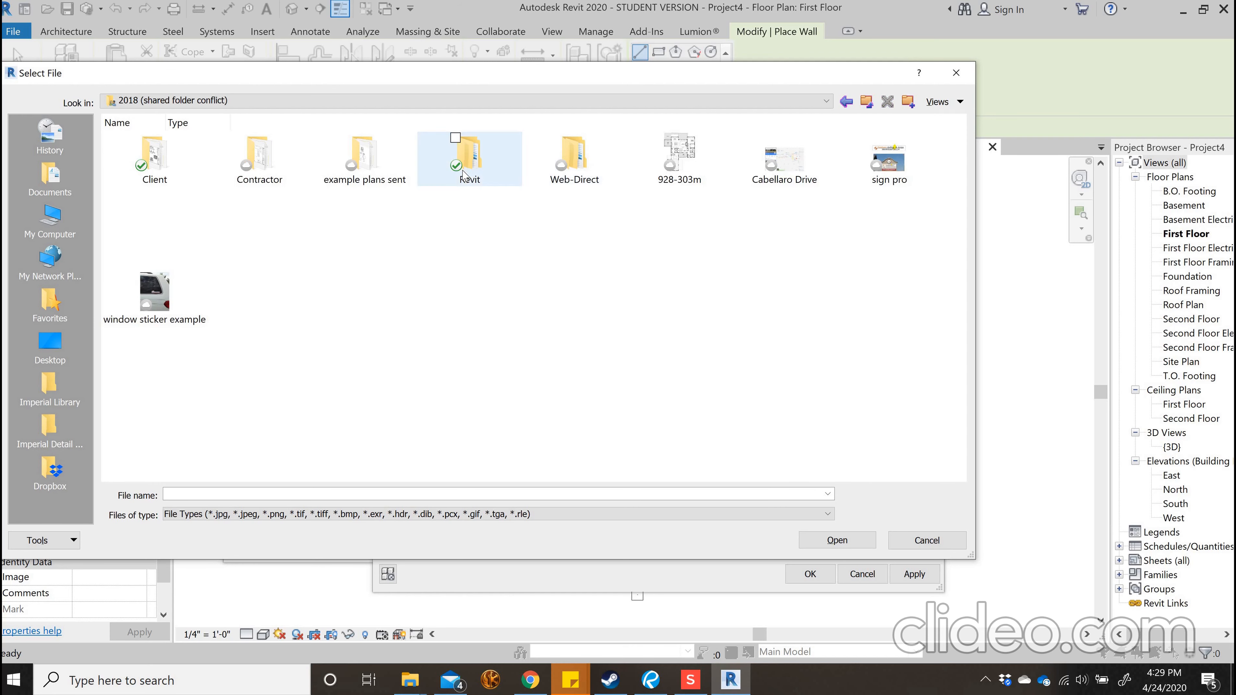
key(Return)
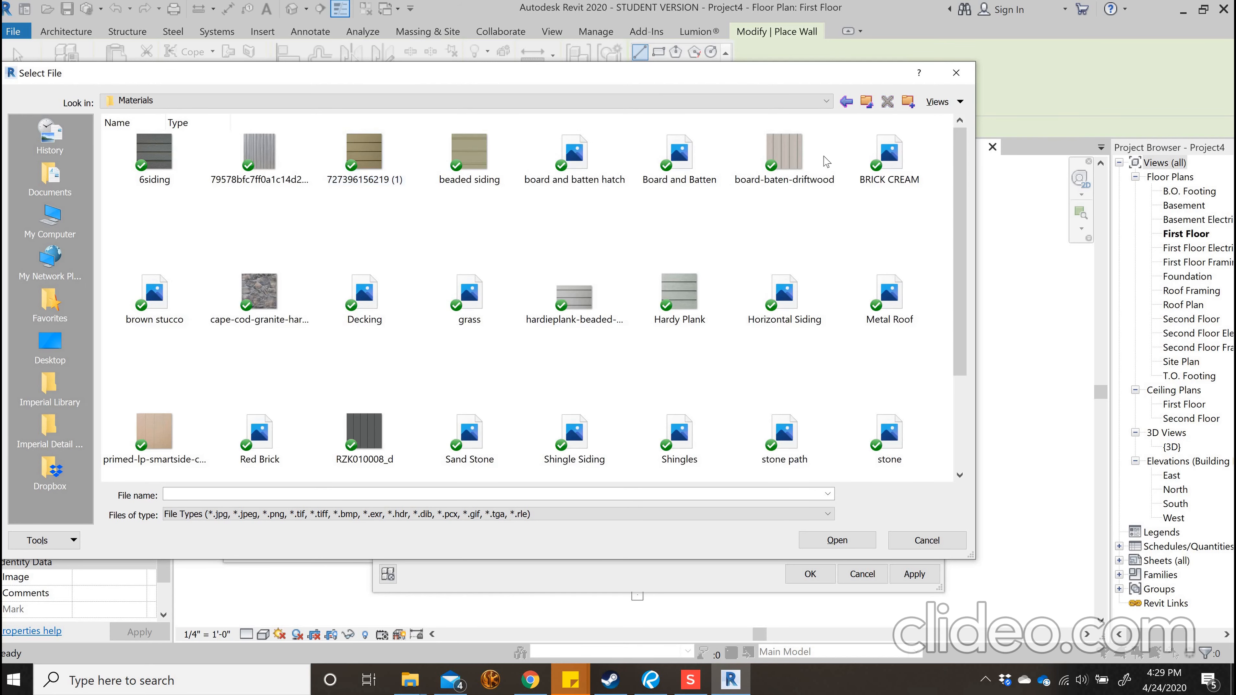
click(784, 155)
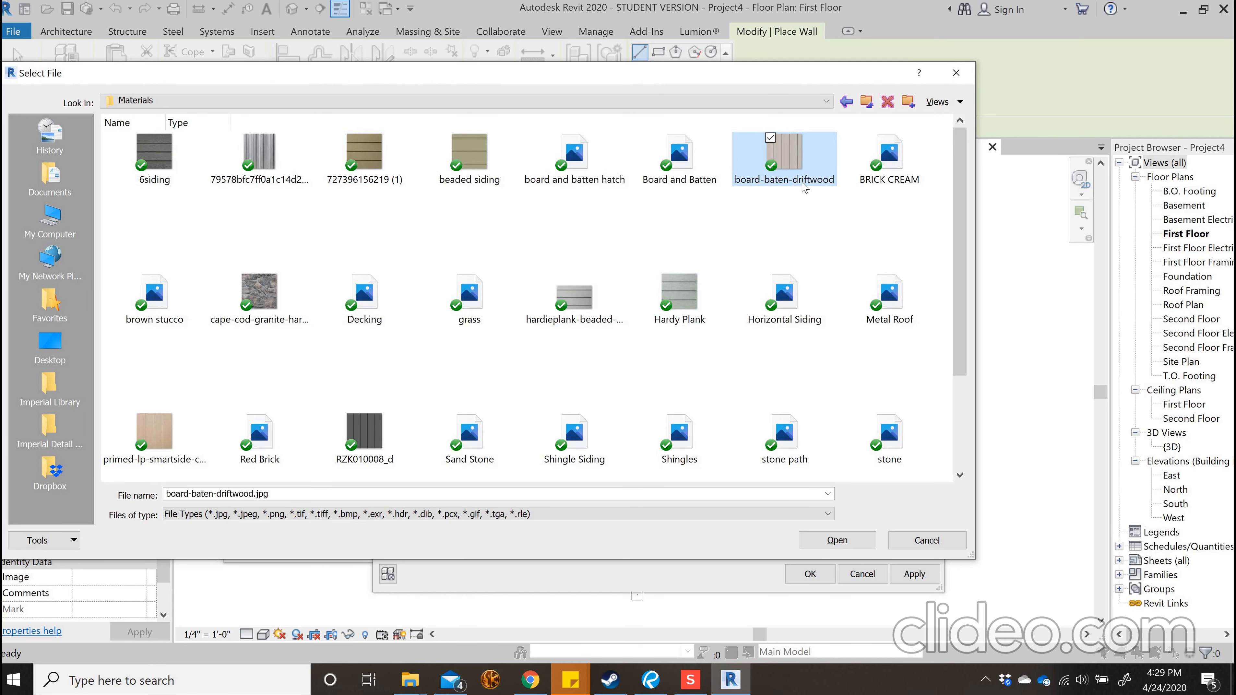
click(836, 541)
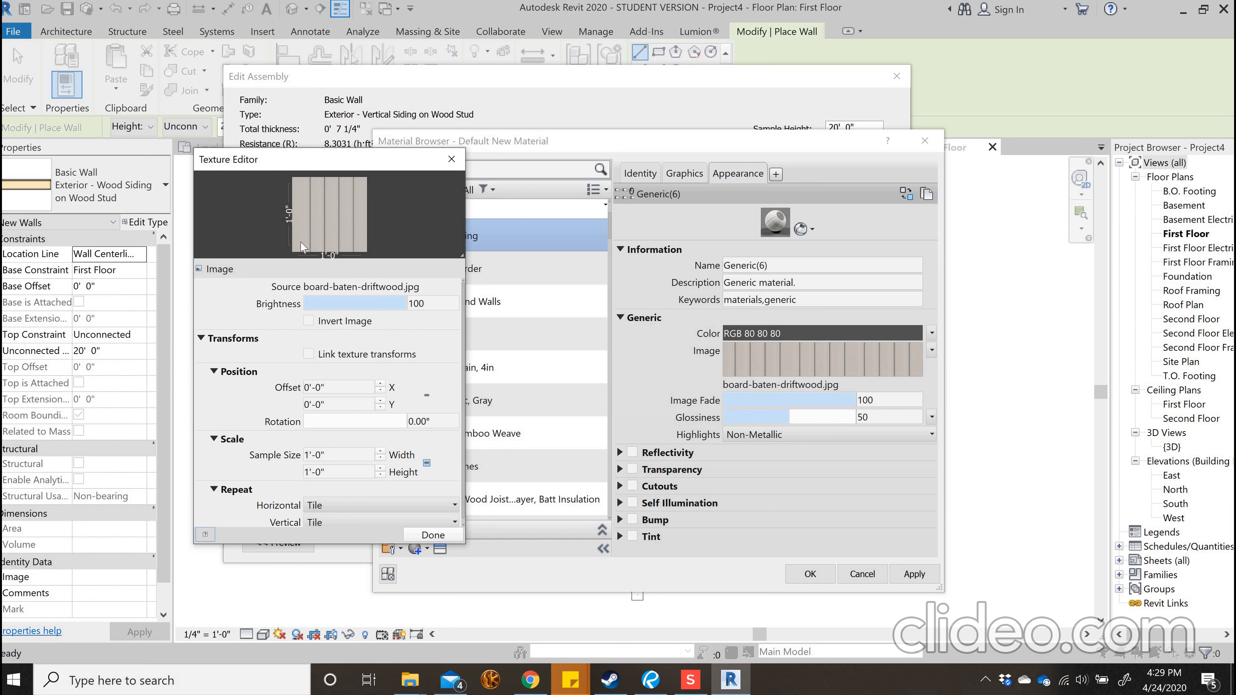
Set the board-and-batten texture's sample size to 2'-6" wide and 2'-6" high and finish editing the texture
double_click(335, 453)
text(1)
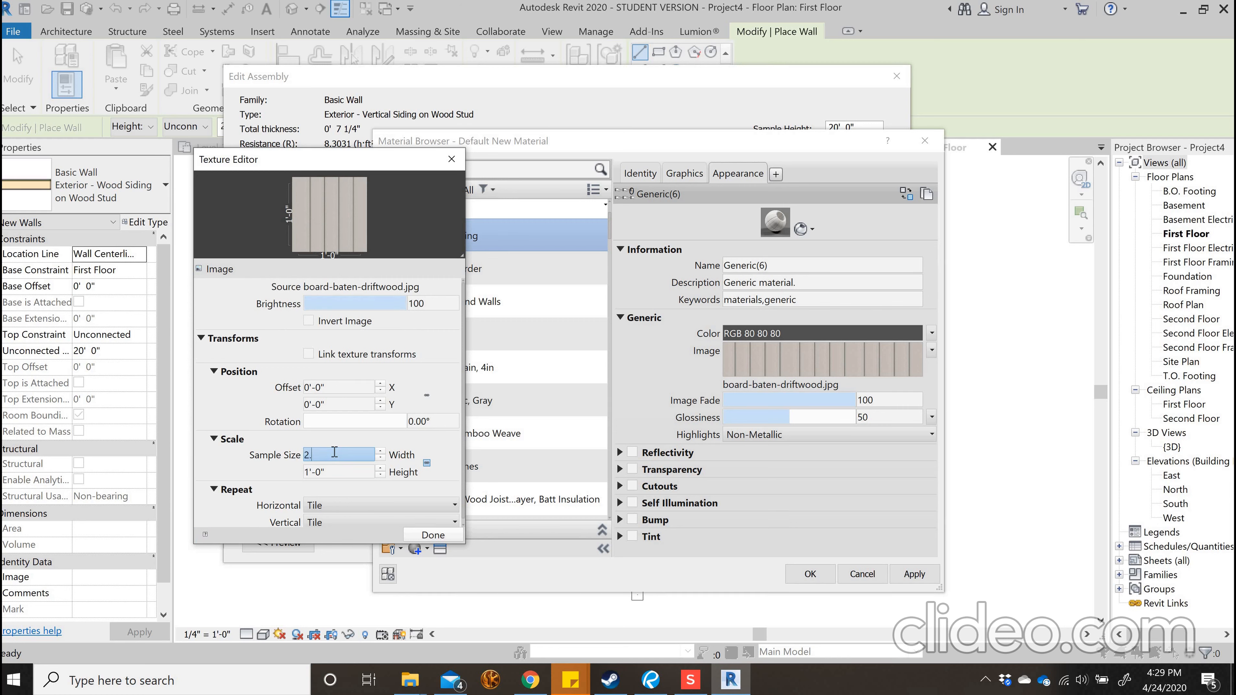
text(')
click(248, 455)
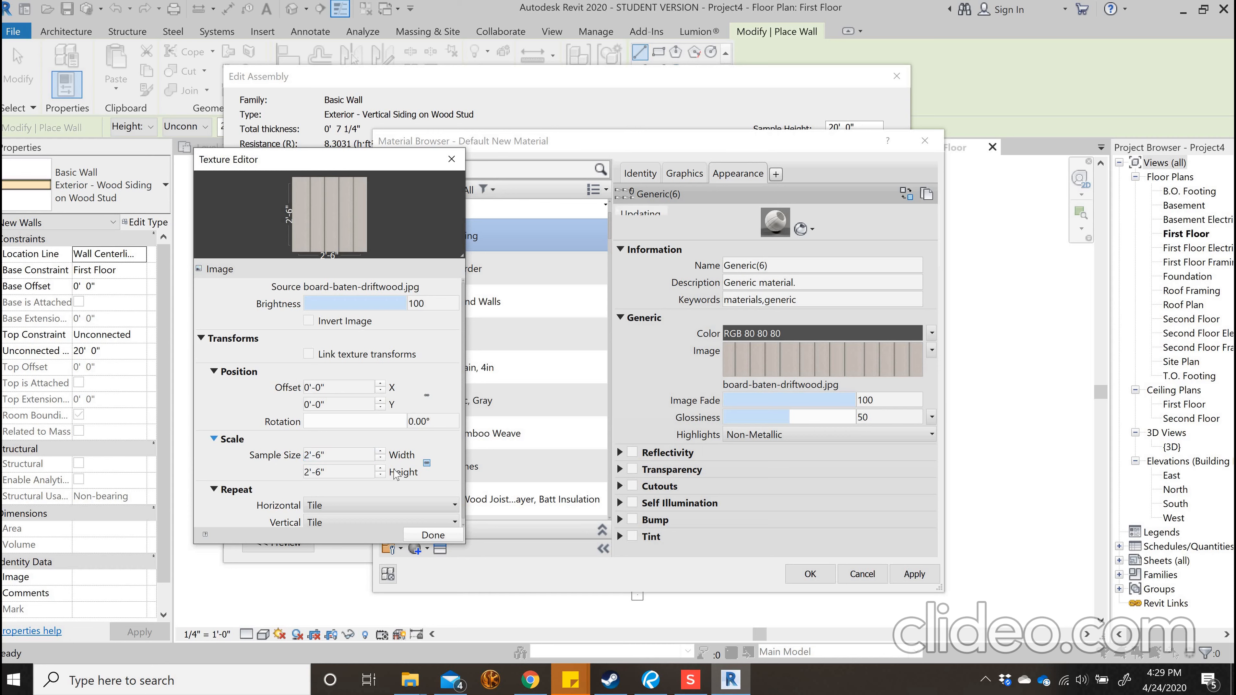
click(432, 535)
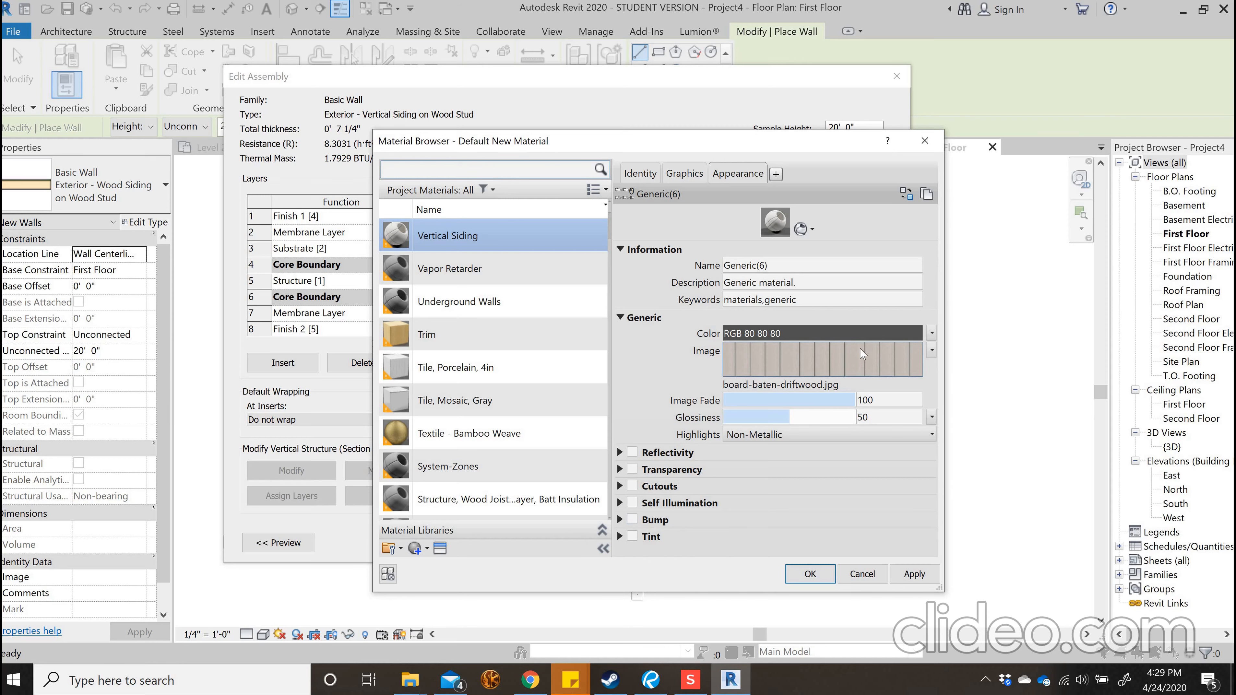
Enable a bump with board-baten-driftwood.jpg at a 2.5' sample size and apply the Vertical Siding material changes
click(632, 519)
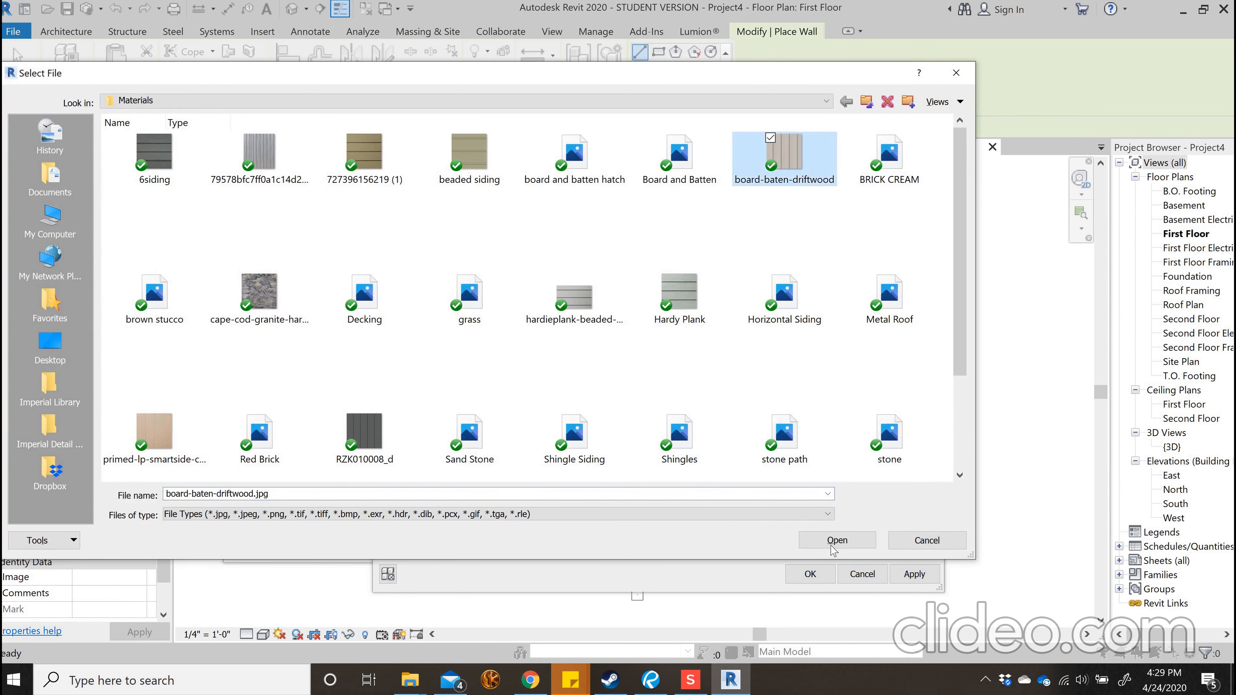
click(836, 541)
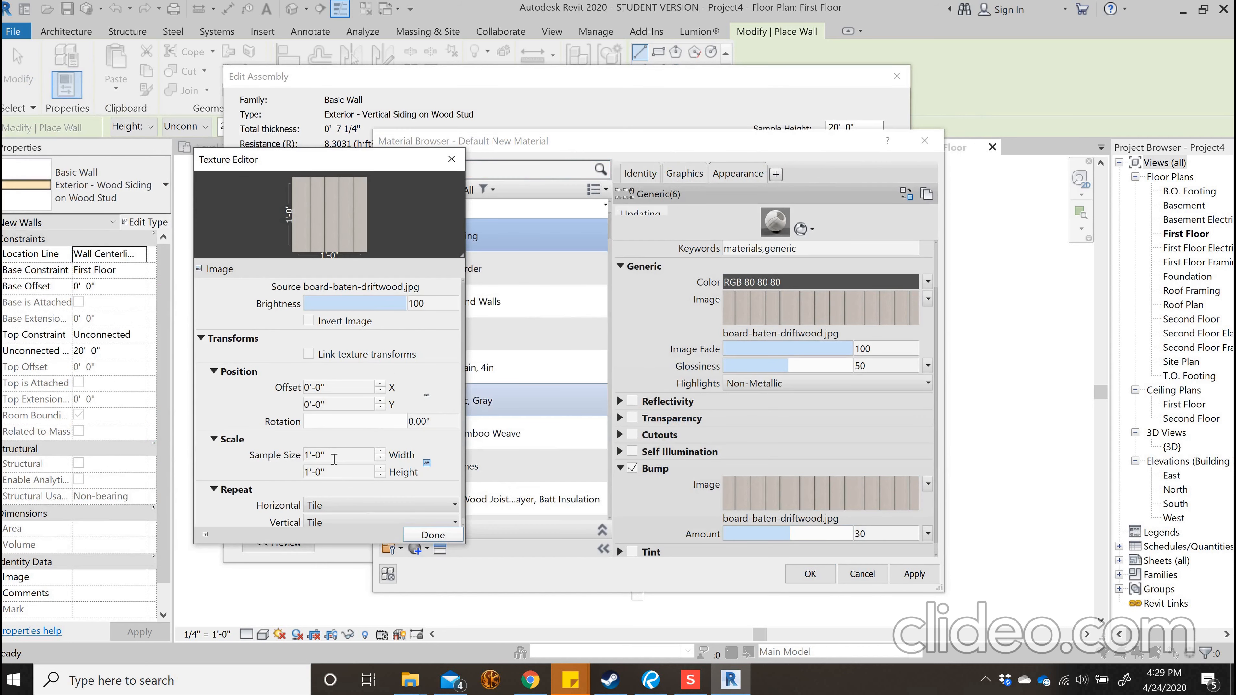
click(335, 459)
text(2.5')
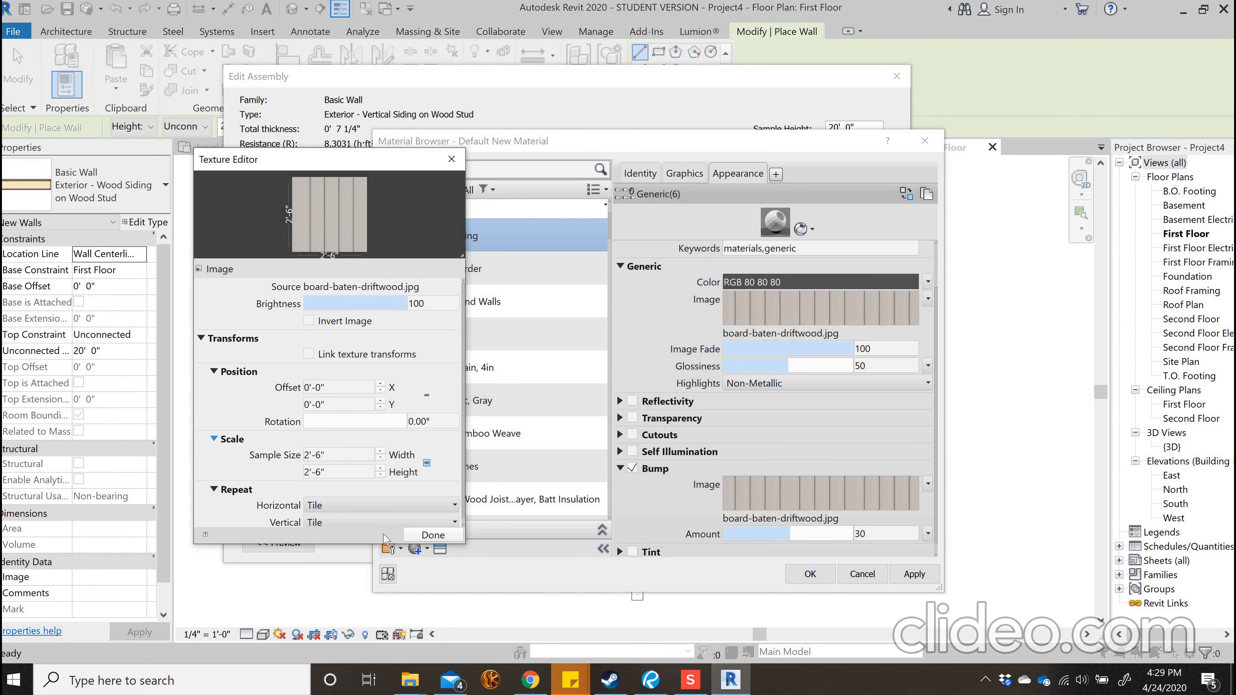
click(433, 535)
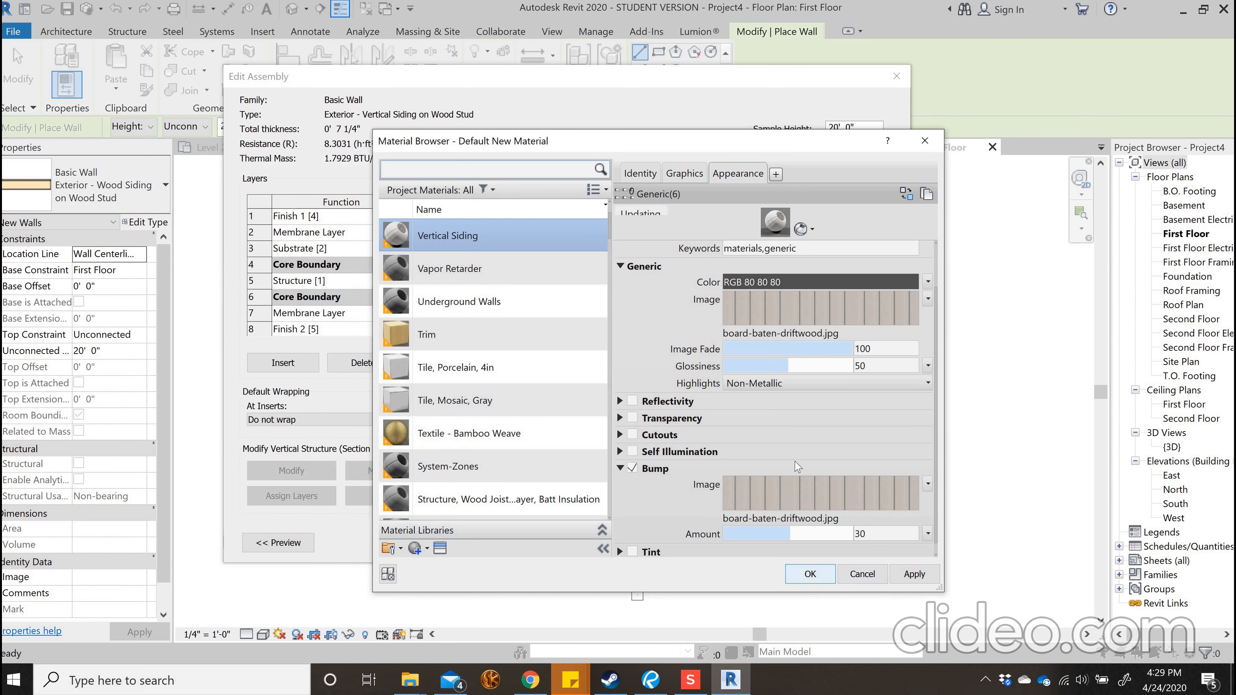
scroll(700, 455, down, 1)
scroll(861, 314, up, 2)
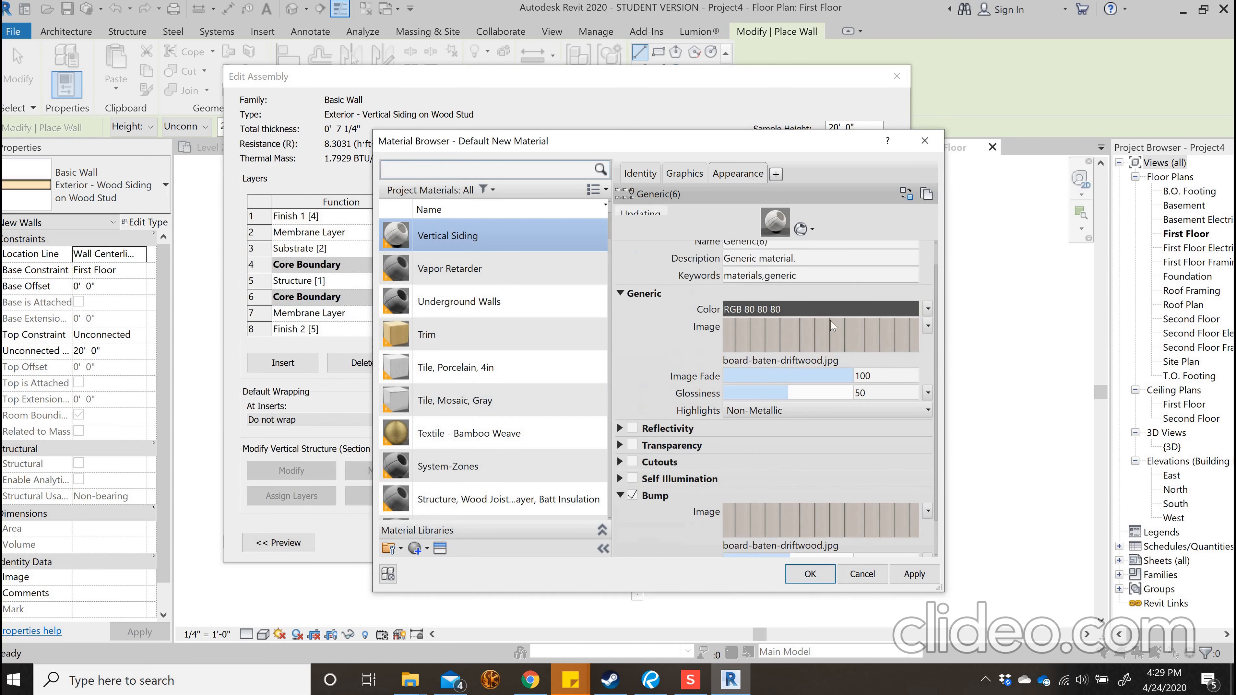
scroll(874, 541, down, 2)
click(914, 574)
Open the fill patterns for the Vertical Siding material's surface foreground and browse the Model patterns
click(684, 174)
click(820, 293)
click(835, 196)
scroll(832, 371, down, 2)
scroll(833, 371, up, 1)
scroll(817, 413, down, 2)
scroll(805, 406, up, 2)
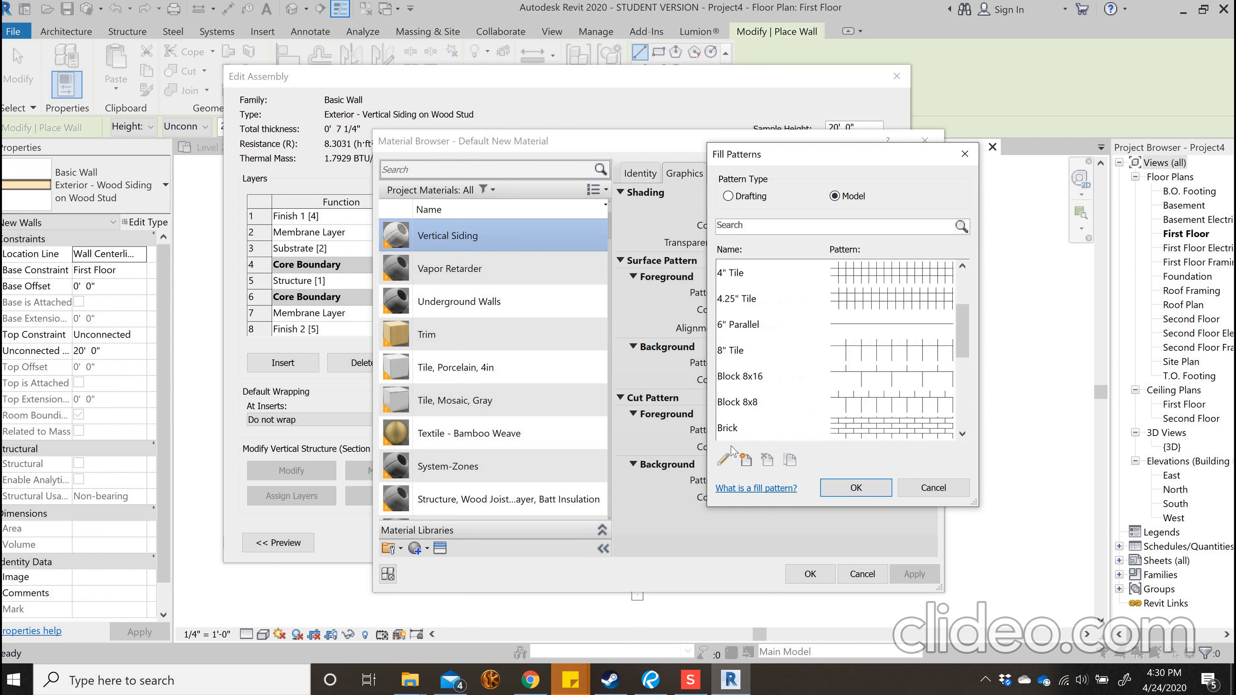
Start a new surface pattern of the Basic type and enter Verticalsiding as its name
click(744, 459)
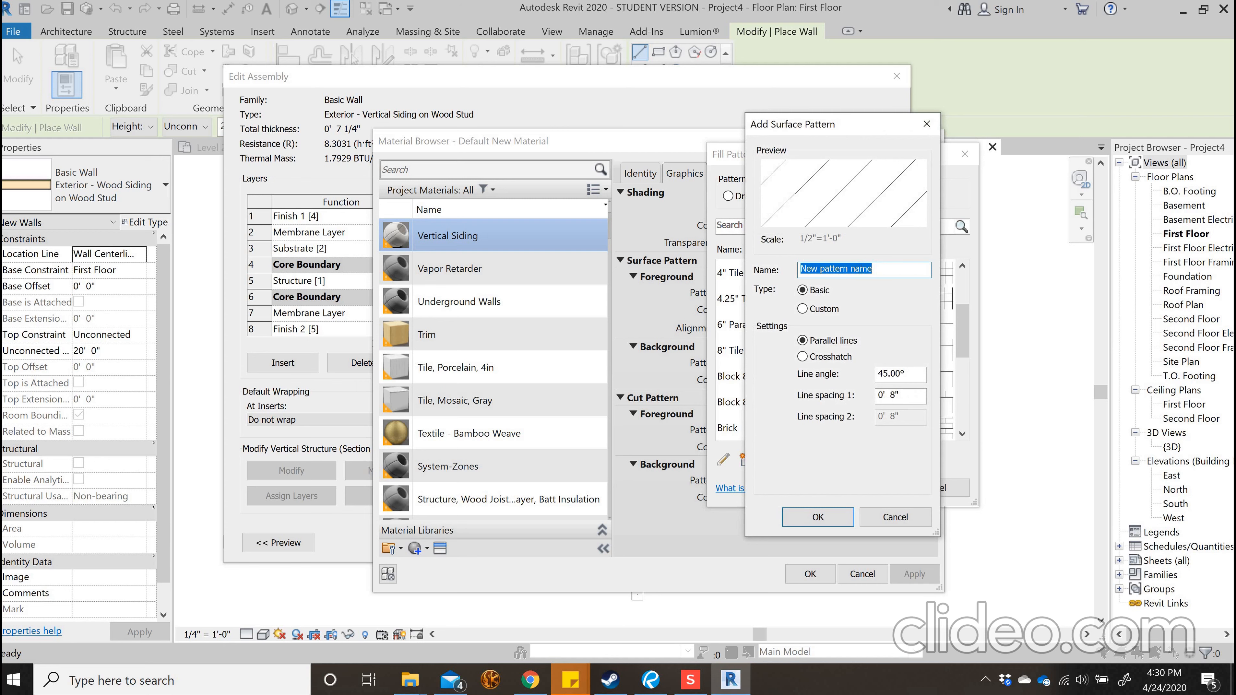
text(Verticalsiding)
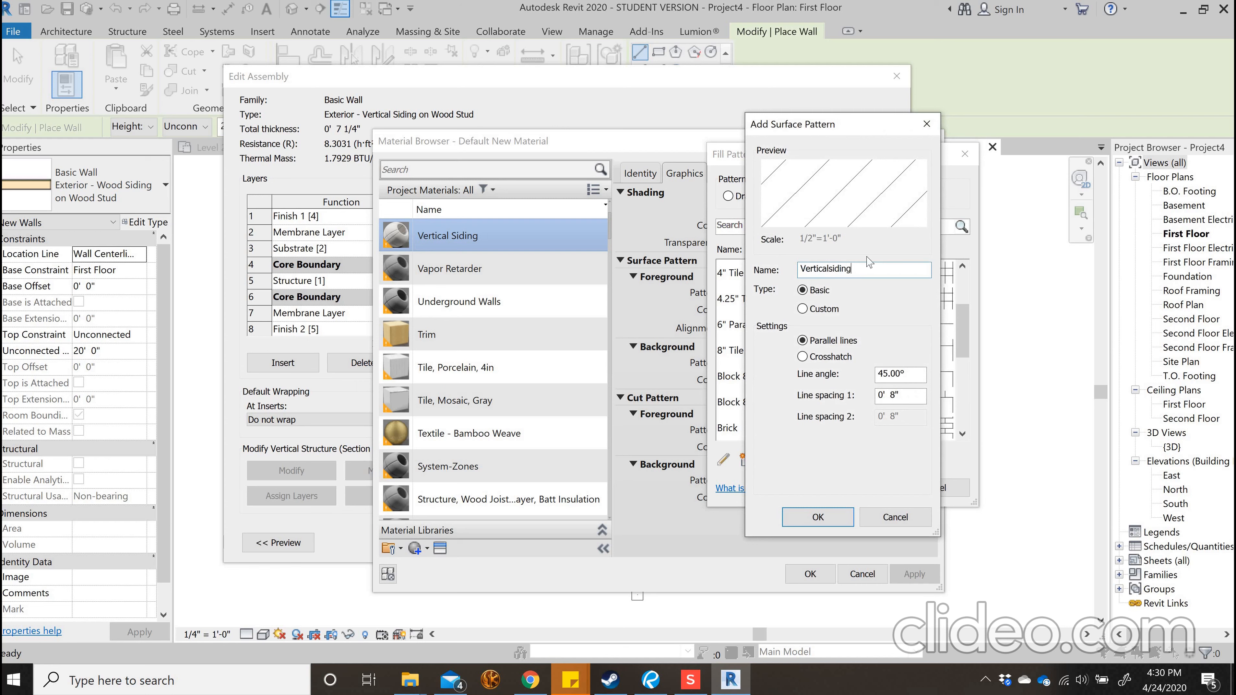
click(810, 310)
click(802, 291)
Set the new pattern's line angle to 90° and line spacing 1 to 6", and create the pattern
double_click(906, 374)
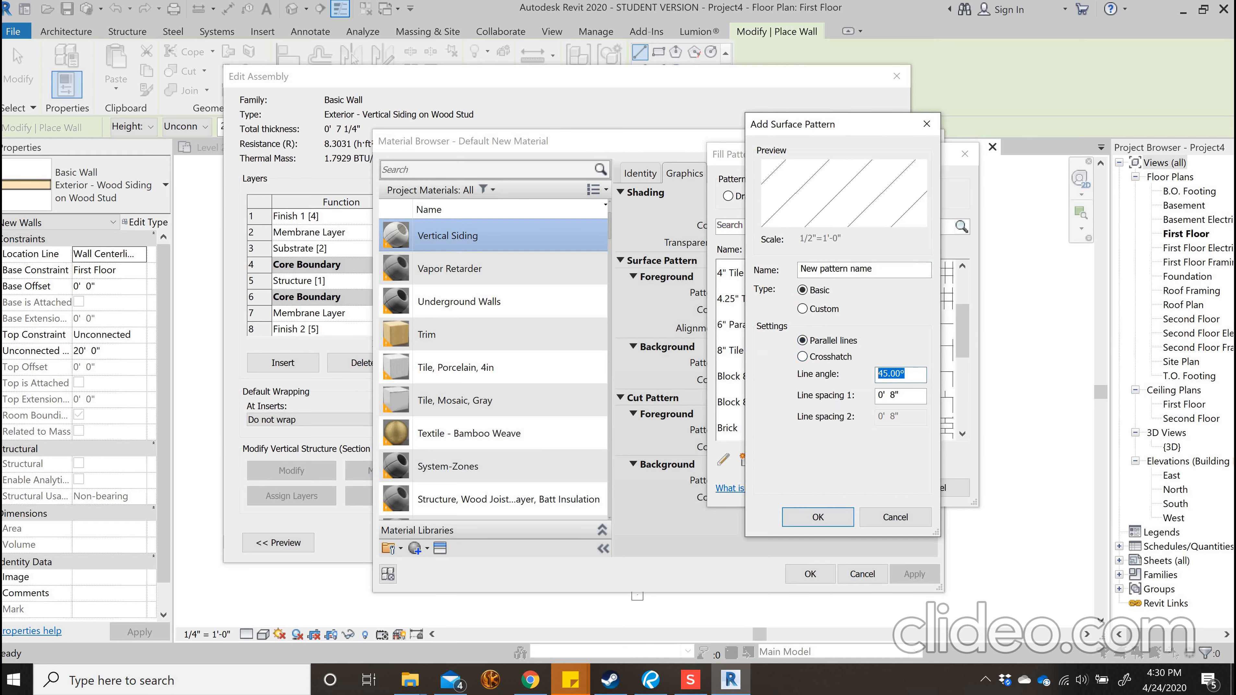
text(90)
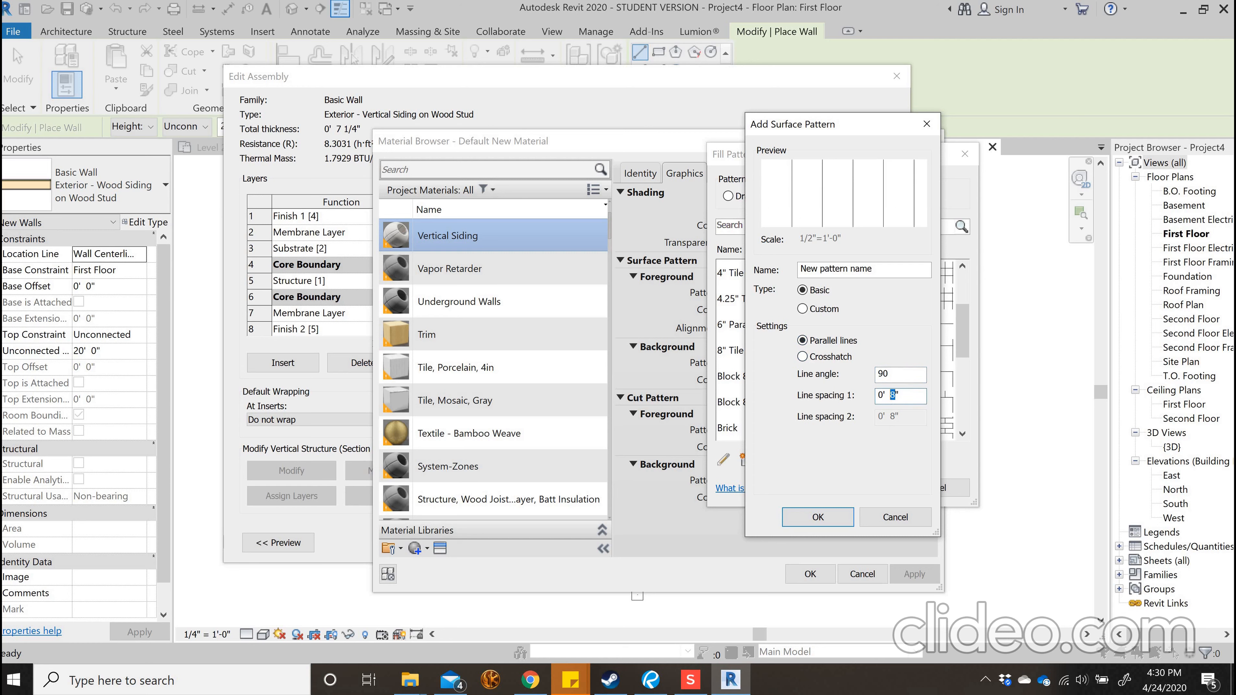
text(6)
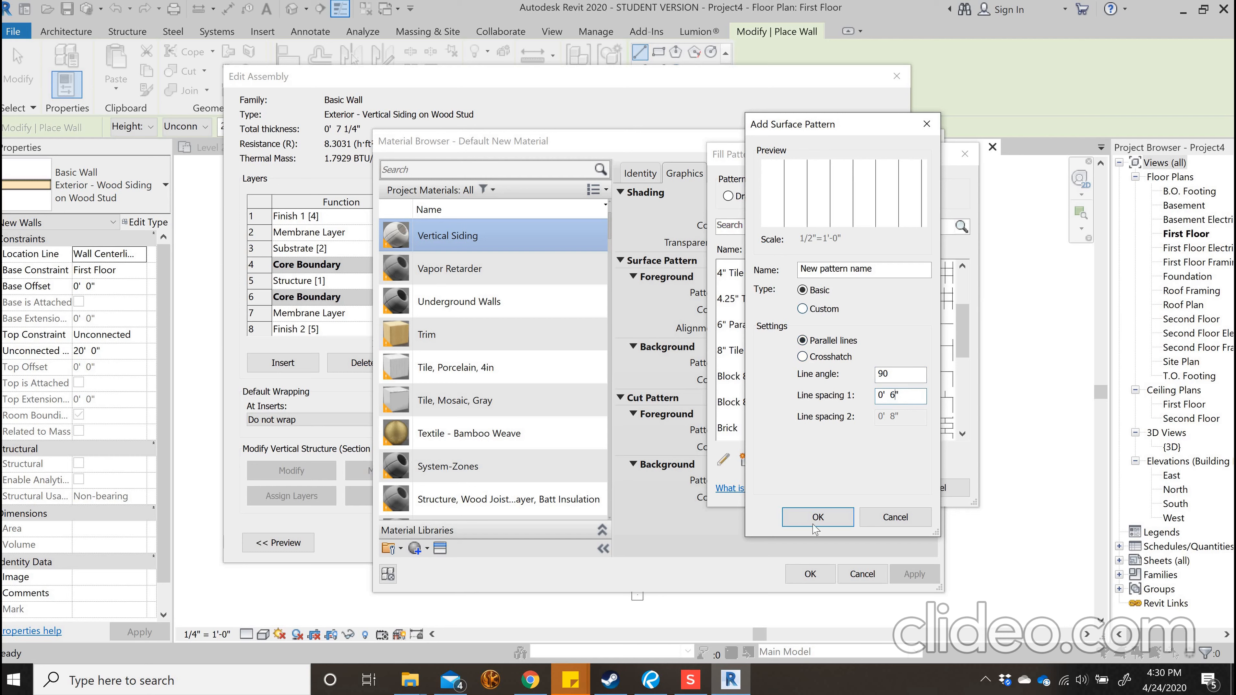
click(803, 511)
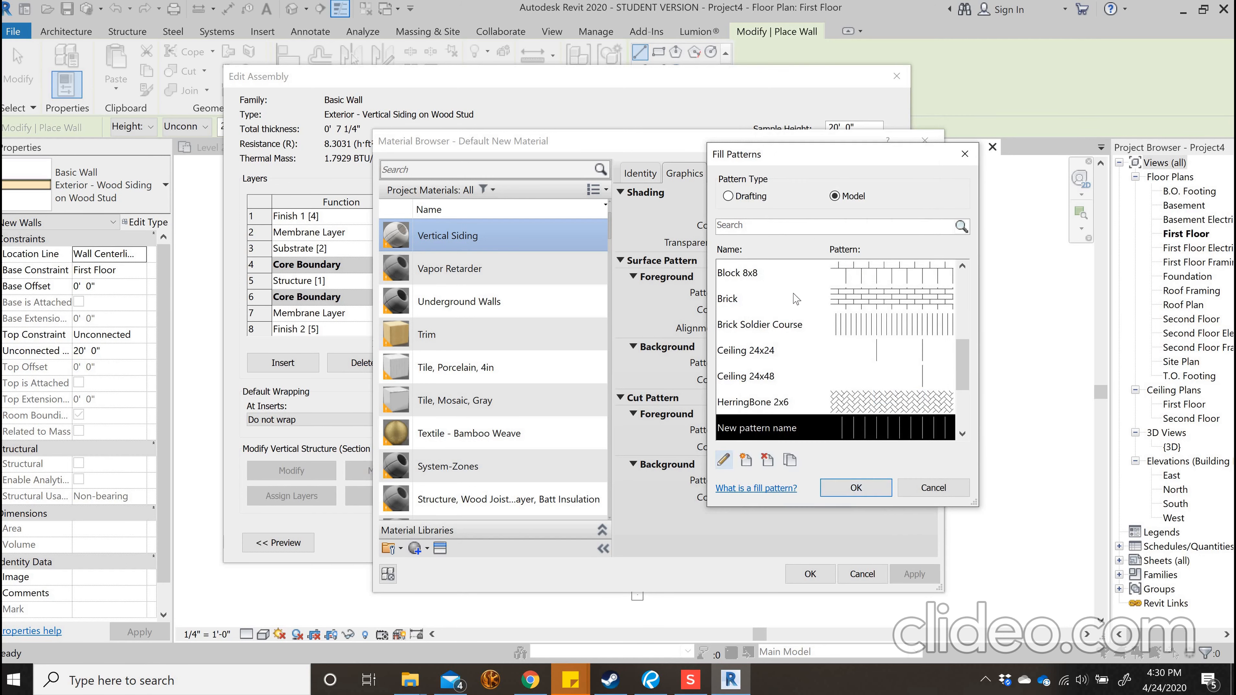
Rename the new line pattern as Vertical Siding and assign it to the material's surface foreground
text(Vertical Siding)
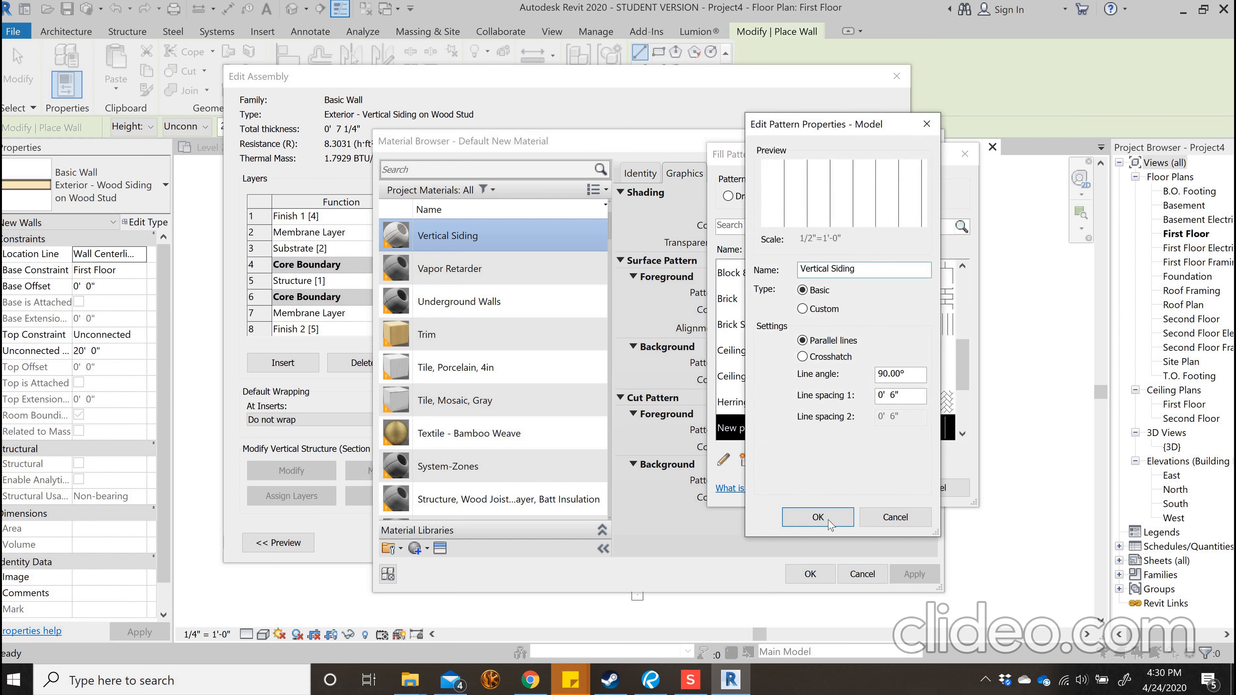
click(828, 522)
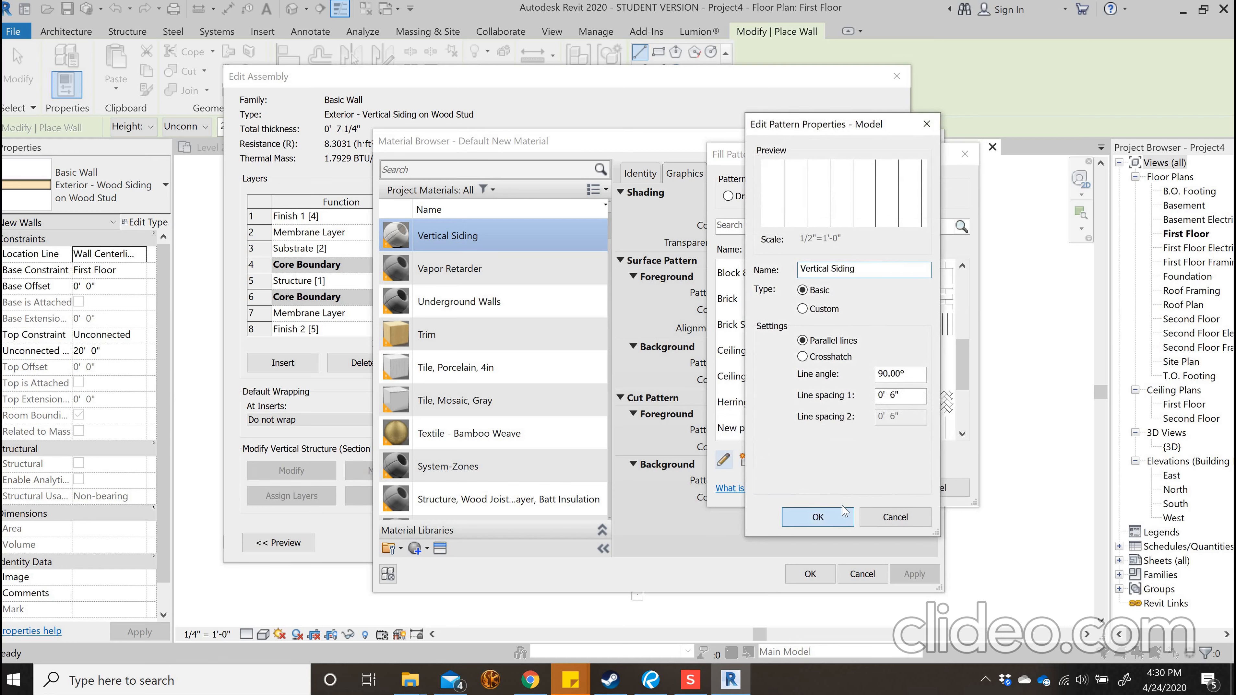
click(855, 487)
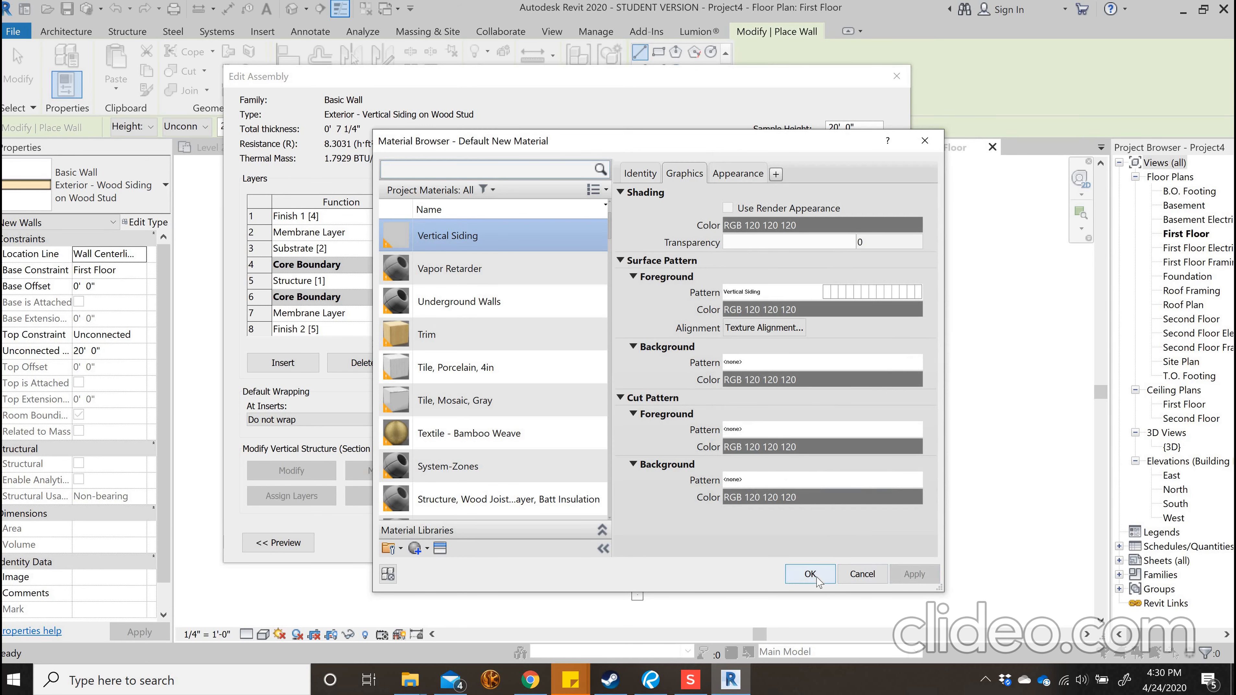
Confirm the Vertical Siding material and wall type, and draw three connected walls with it in the First Floor plan
click(691, 525)
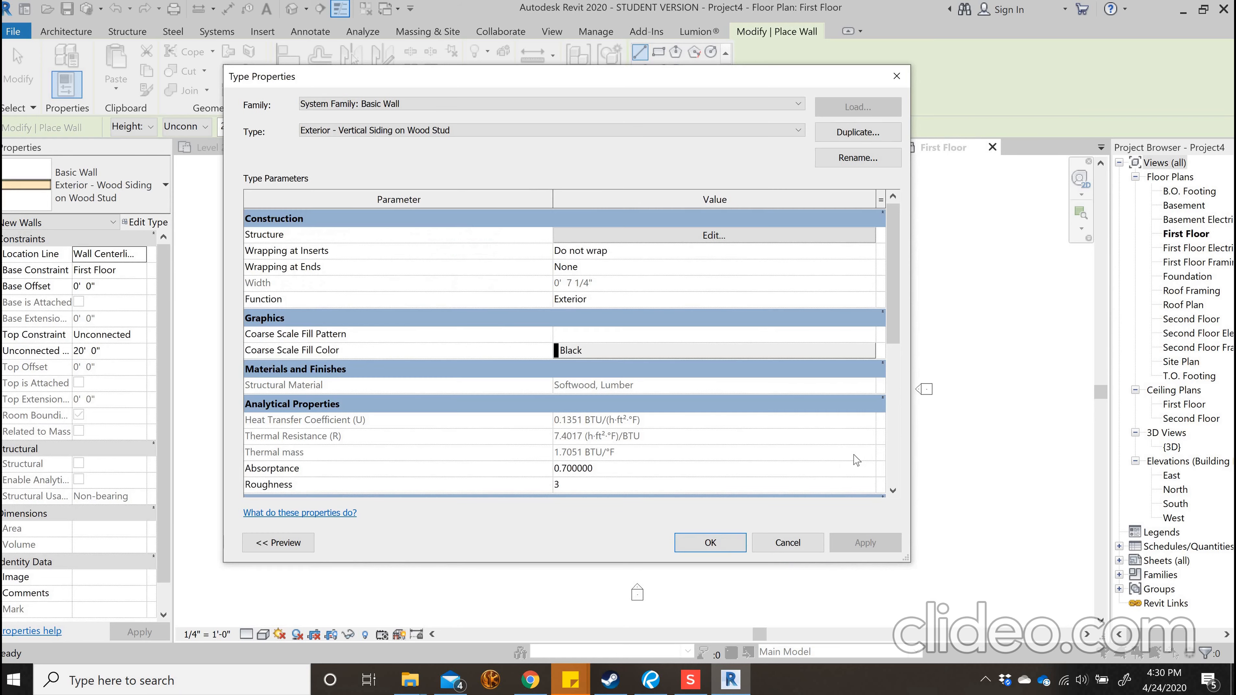
click(723, 547)
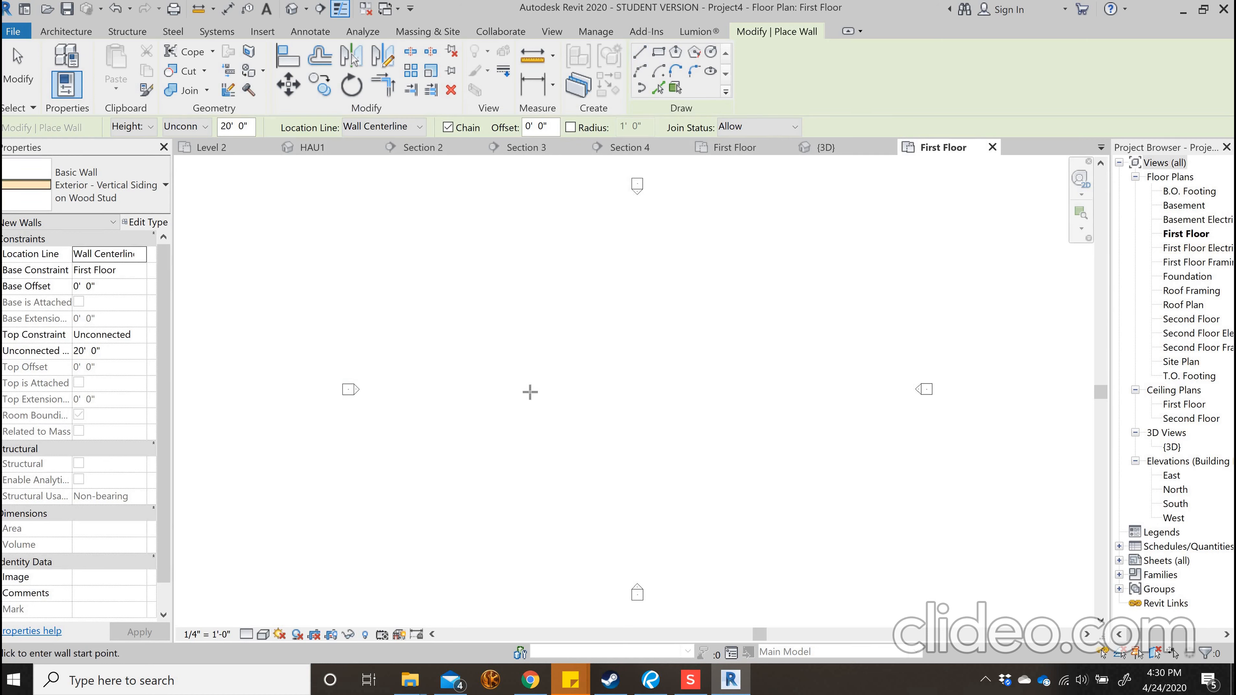
click(521, 435)
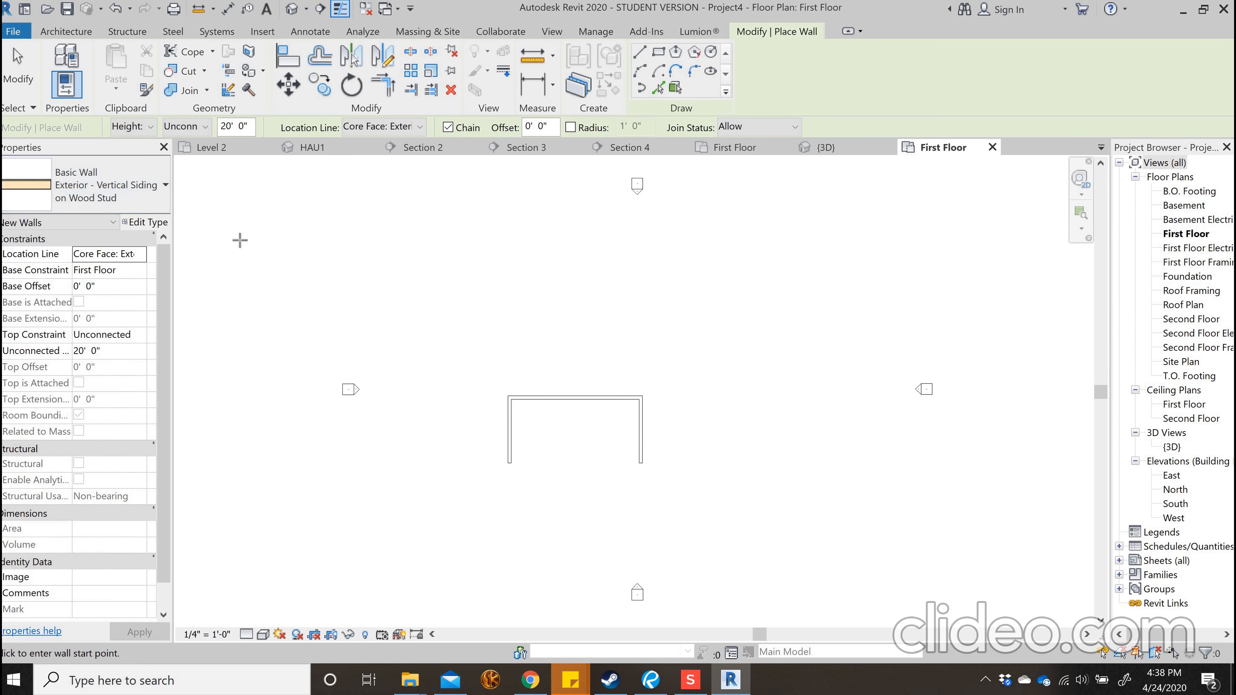
Switch the wall type to Exterior - Brick on Wood Stud and rename it as Exterior - stone on Wood Stud
click(160, 195)
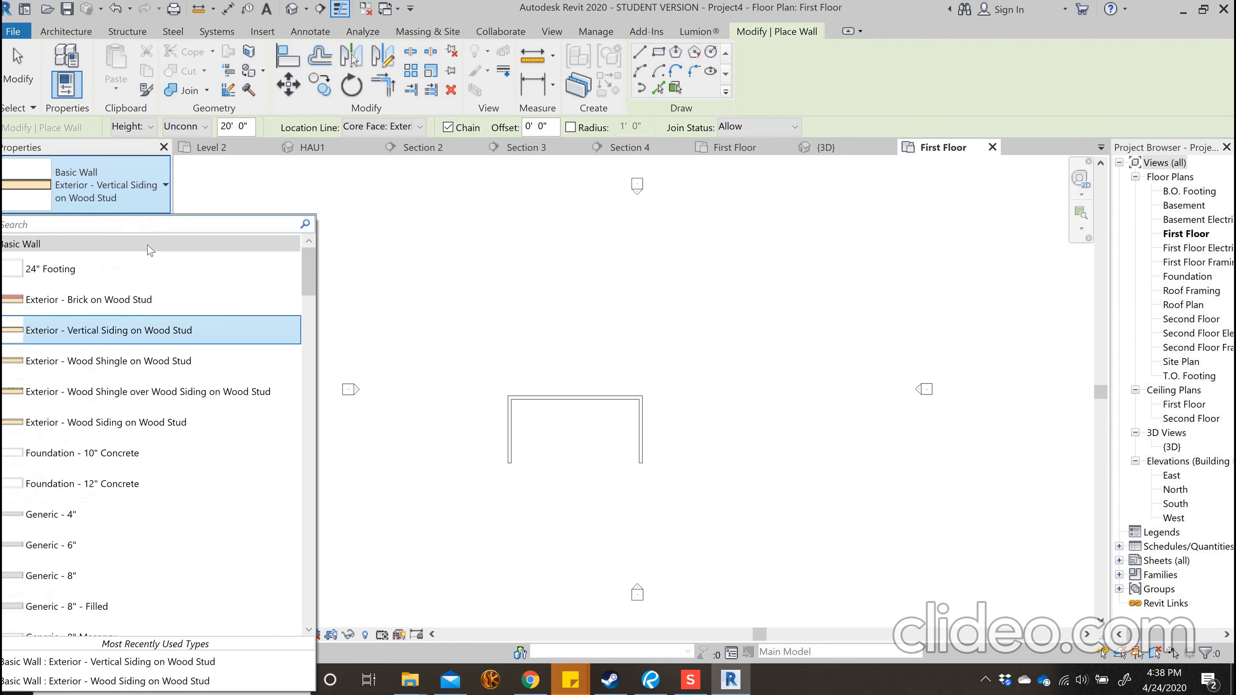
click(136, 301)
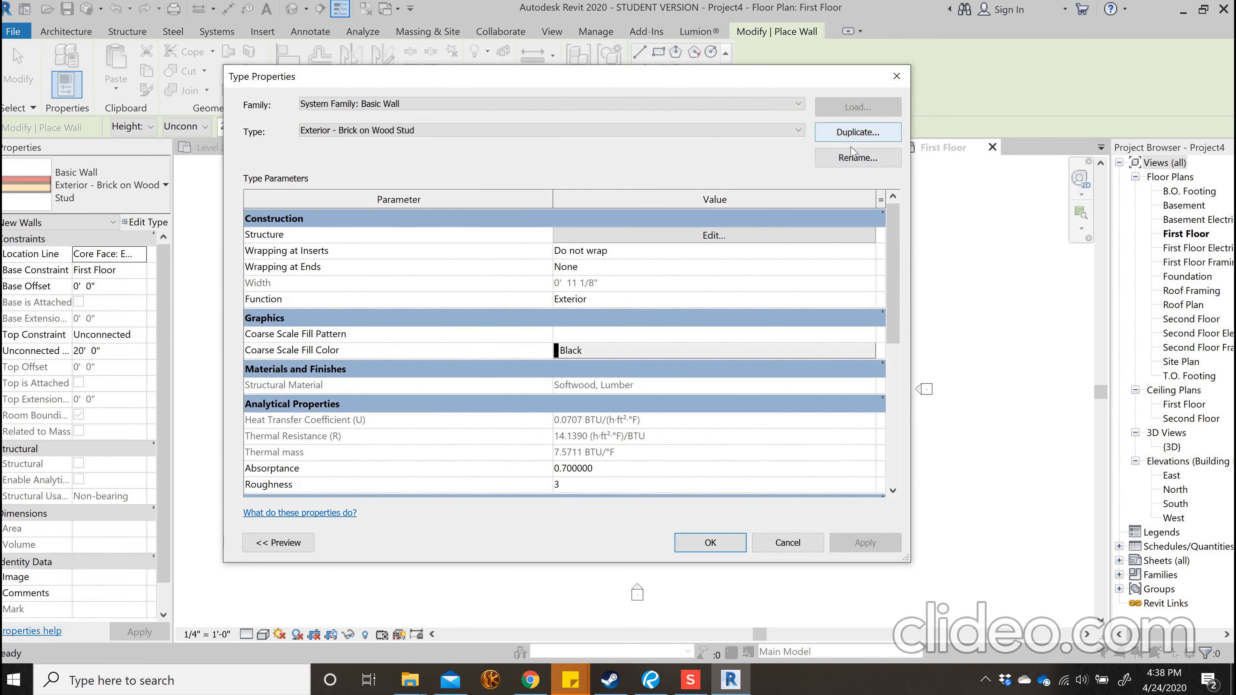
click(857, 156)
click(575, 322)
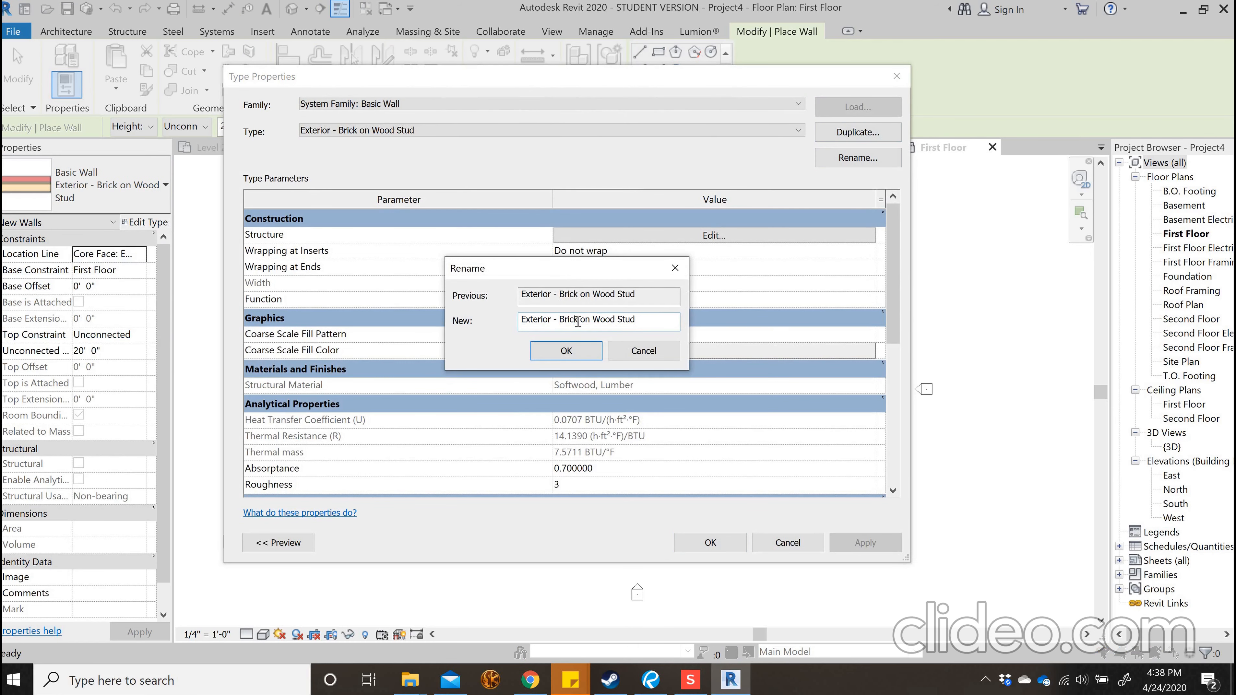
text(stone)
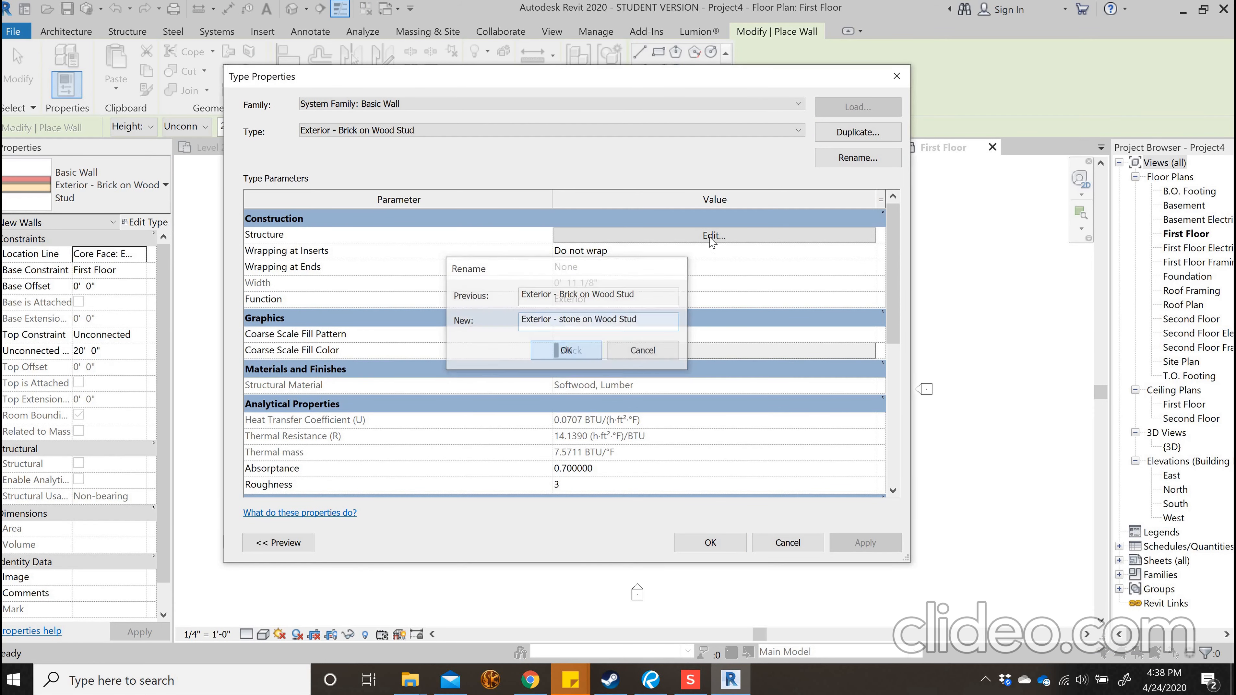
click(566, 350)
In the stone wall's structure, reduce the exterior Finish 1 layer's thickness by changing its whole inches to 1
click(589, 235)
drag(570, 219, 563, 218)
text(1)
Create a new material named Rock for the exterior Finish 1 layer of the stone wall
click(542, 217)
click(416, 549)
click(467, 564)
right_click(486, 370)
click(535, 412)
text(Rock)
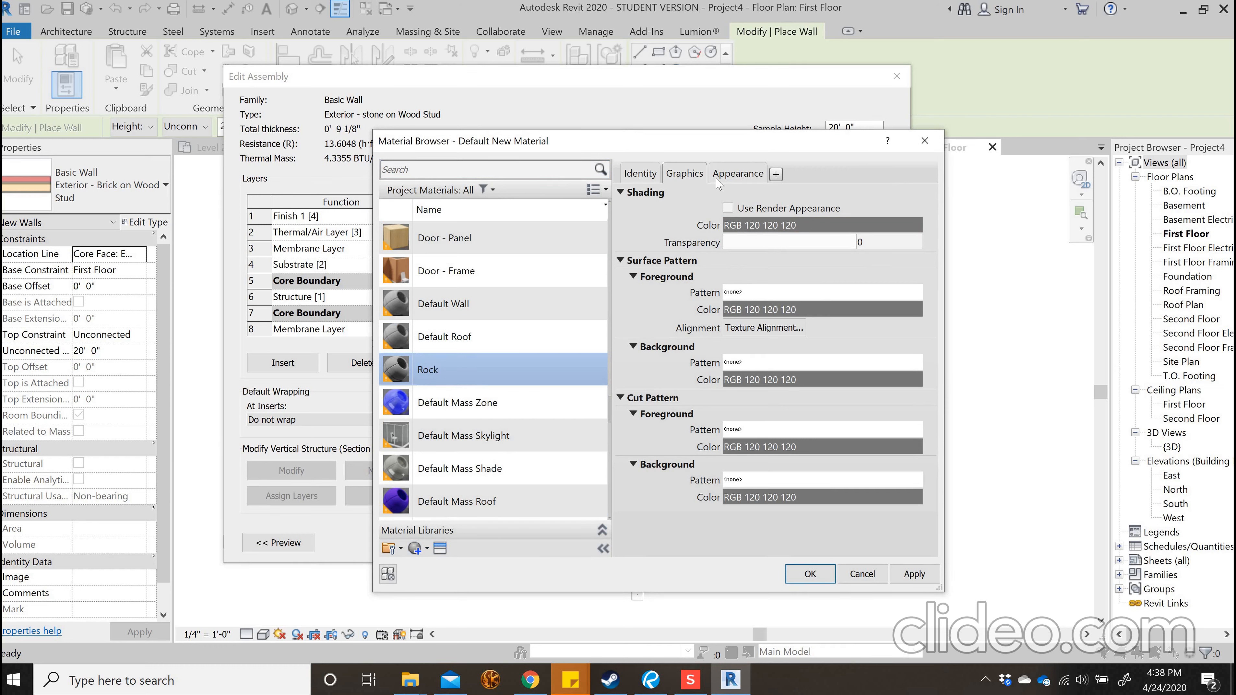
Assign stone.jpg from the Materials folder as the Rock material's appearance image
click(735, 173)
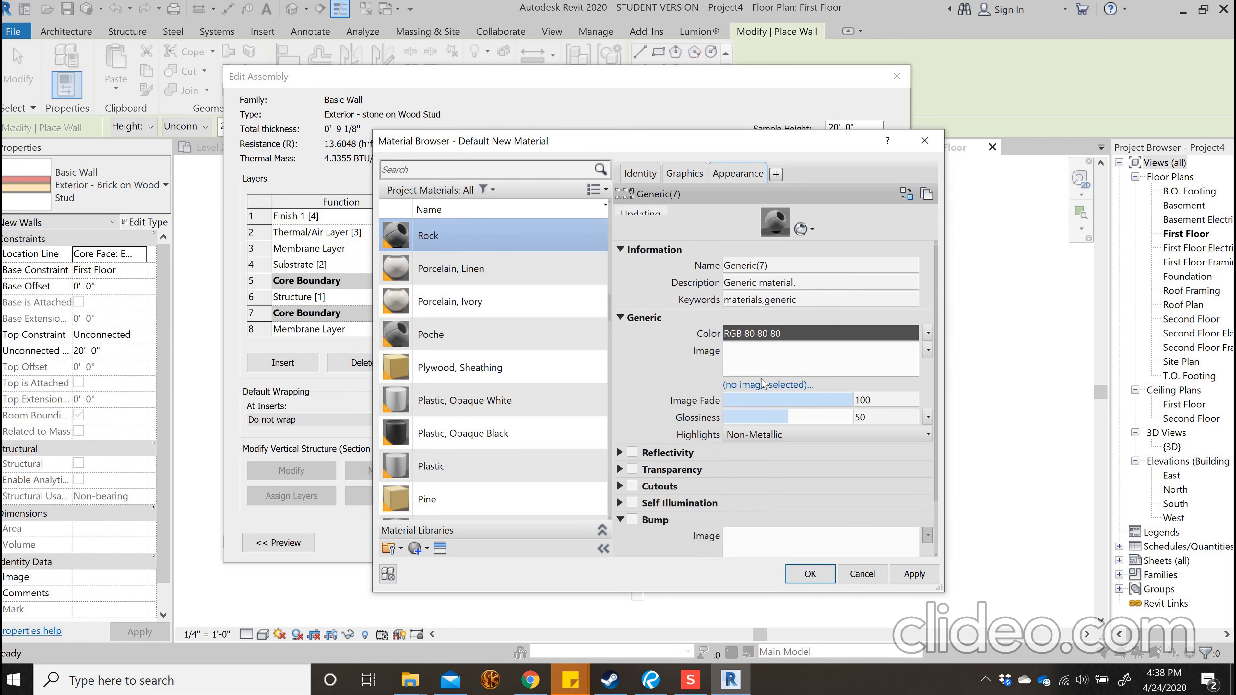
click(759, 385)
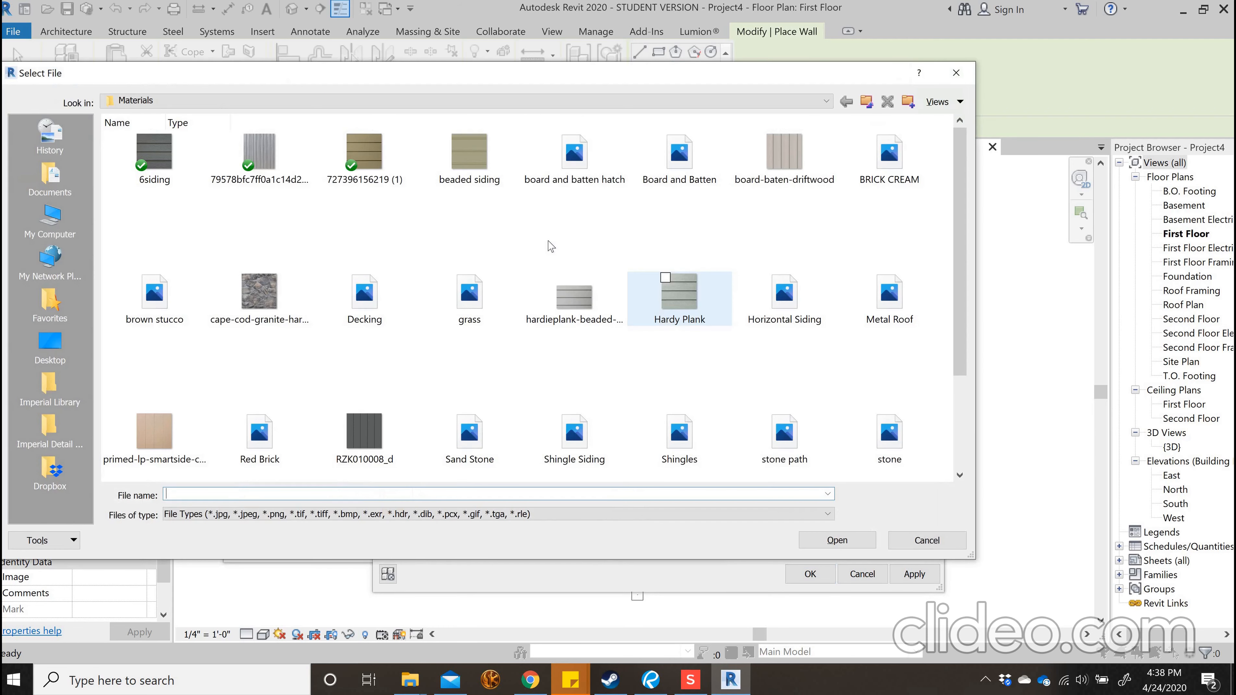
scroll(772, 347, down, 2)
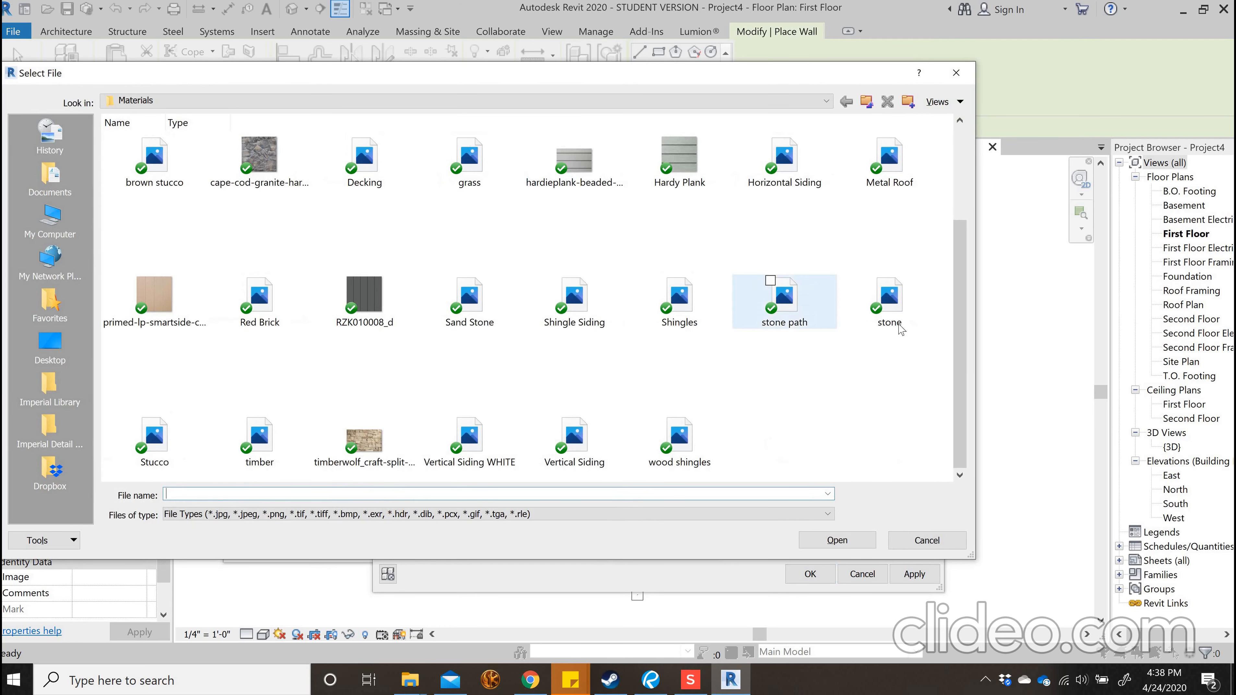
click(892, 314)
click(831, 541)
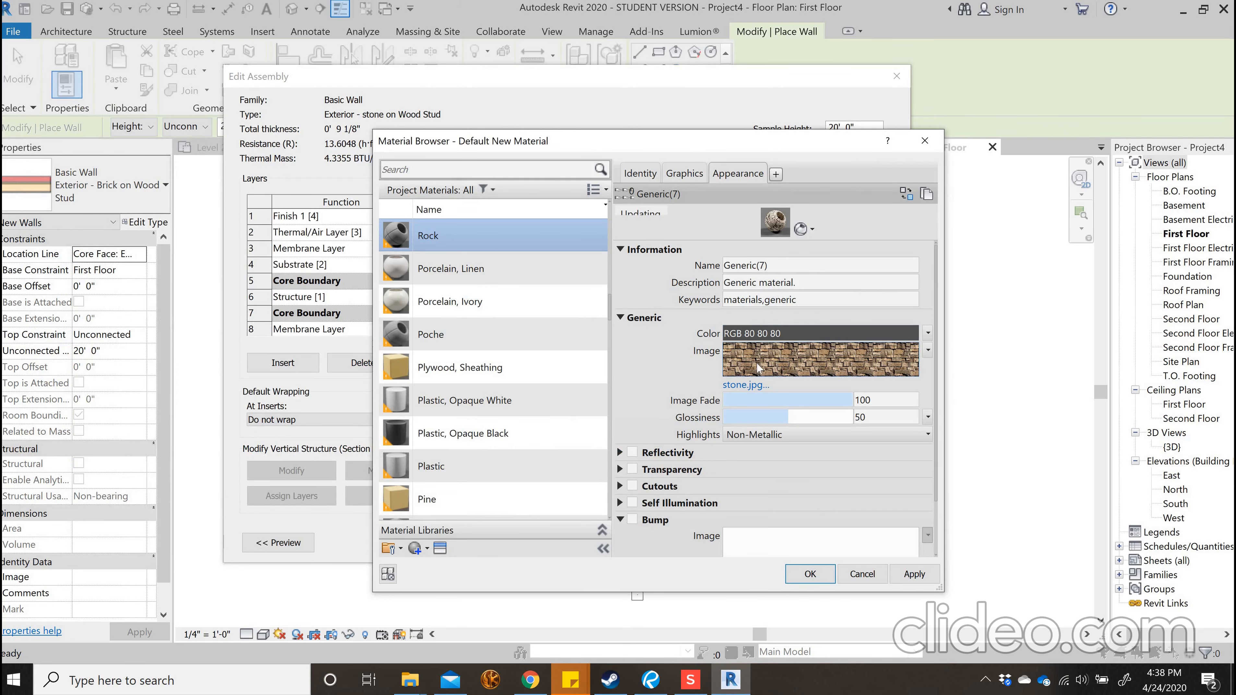
Set the sample size of the Rock material's stone.jpg texture to 10'-0" by 10'-0" and accept the material and wall type changes
click(814, 374)
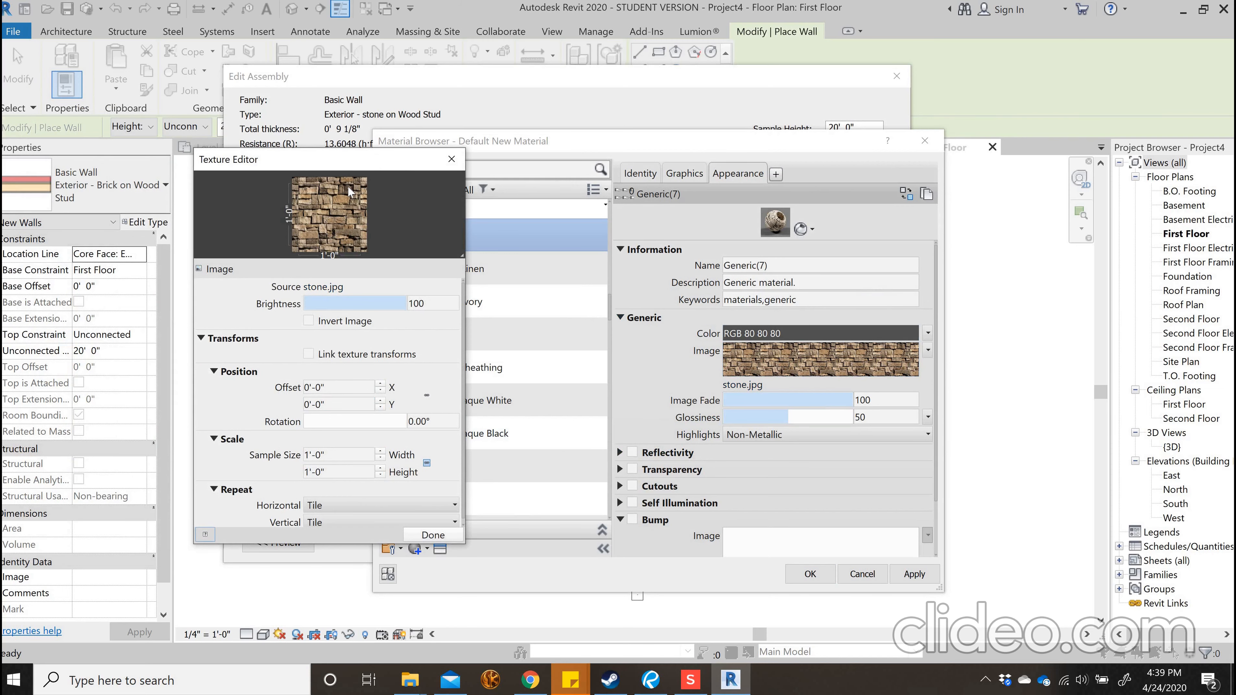
click(343, 454)
text(10)
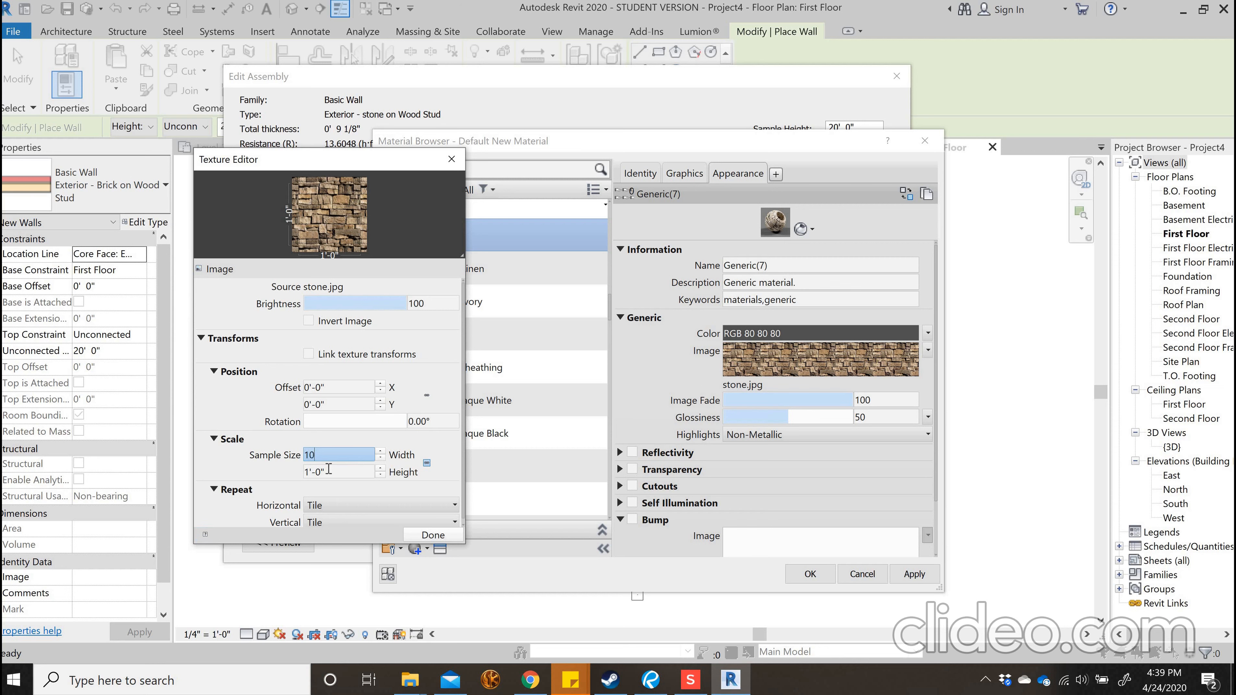
key(Tab)
text(10)
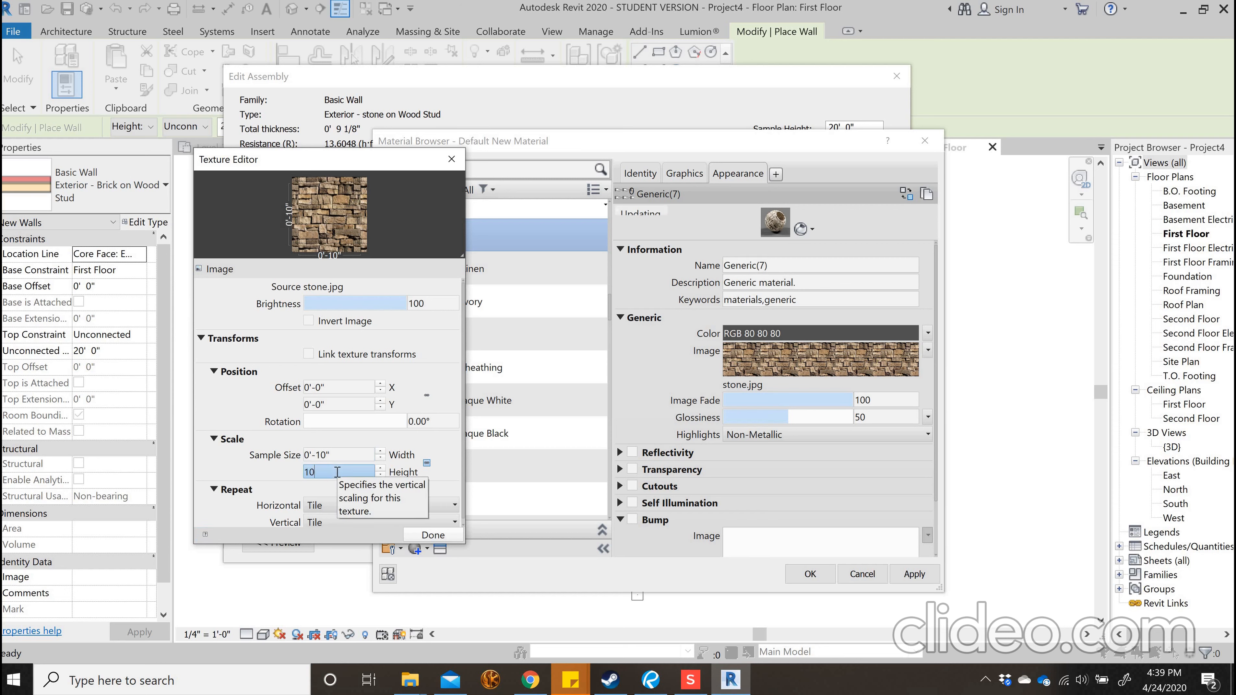
click(432, 535)
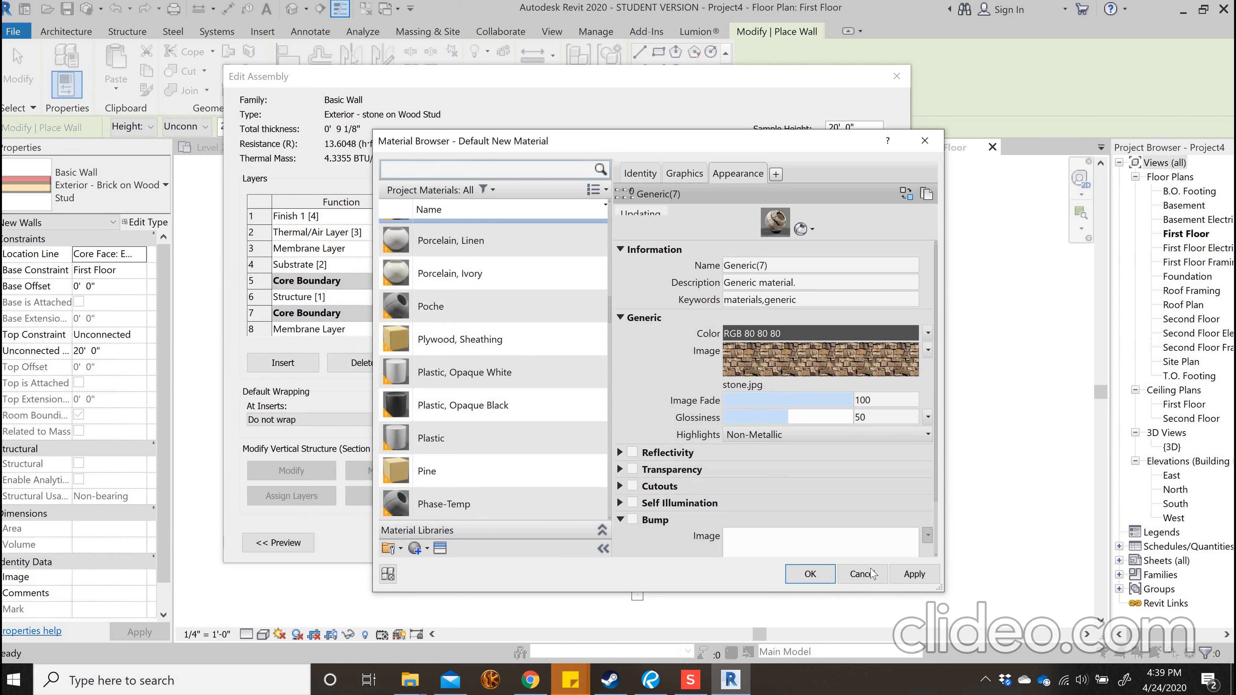
click(810, 574)
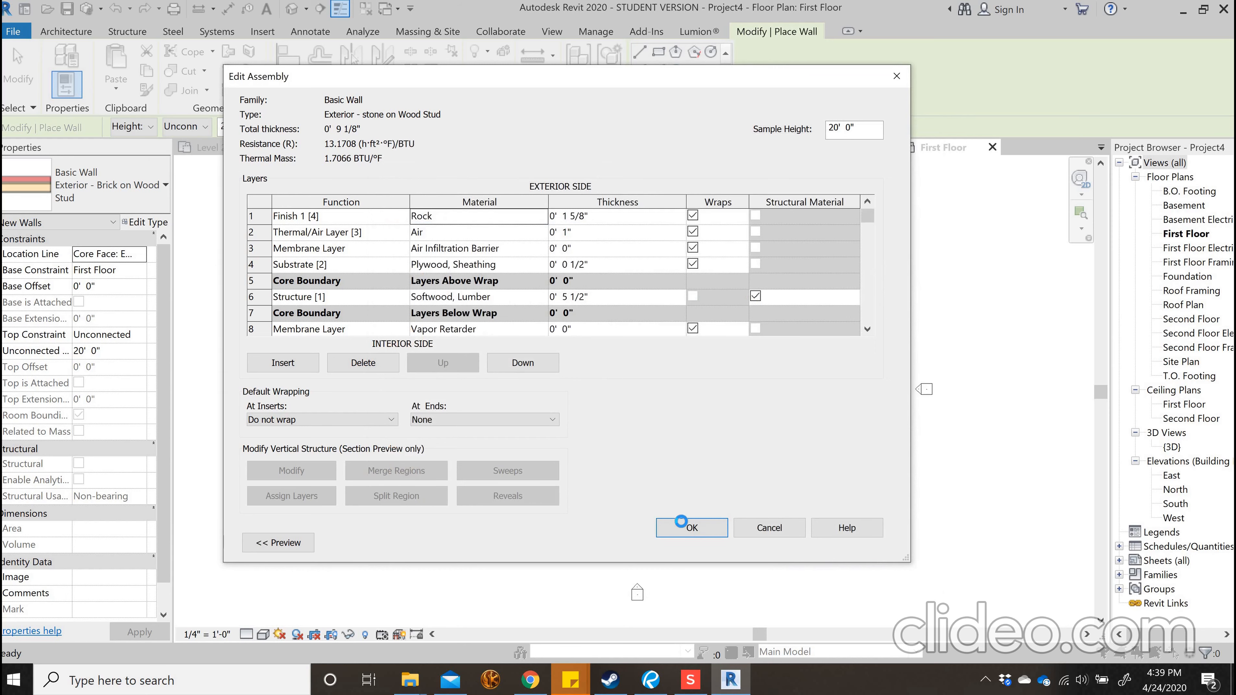
click(680, 521)
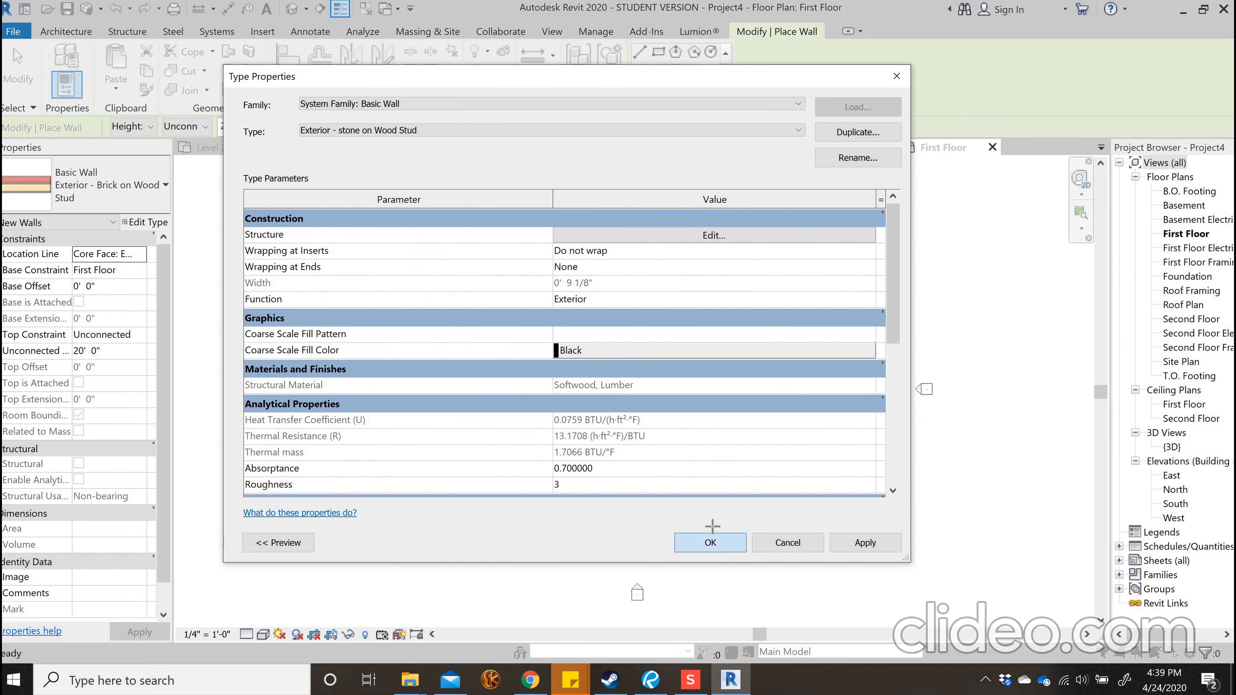
click(711, 542)
Set the First Floor plan's detail level to Fine and draw a stone wall along the open lower side to the siding wall's corner
scroll(670, 381, up, 6)
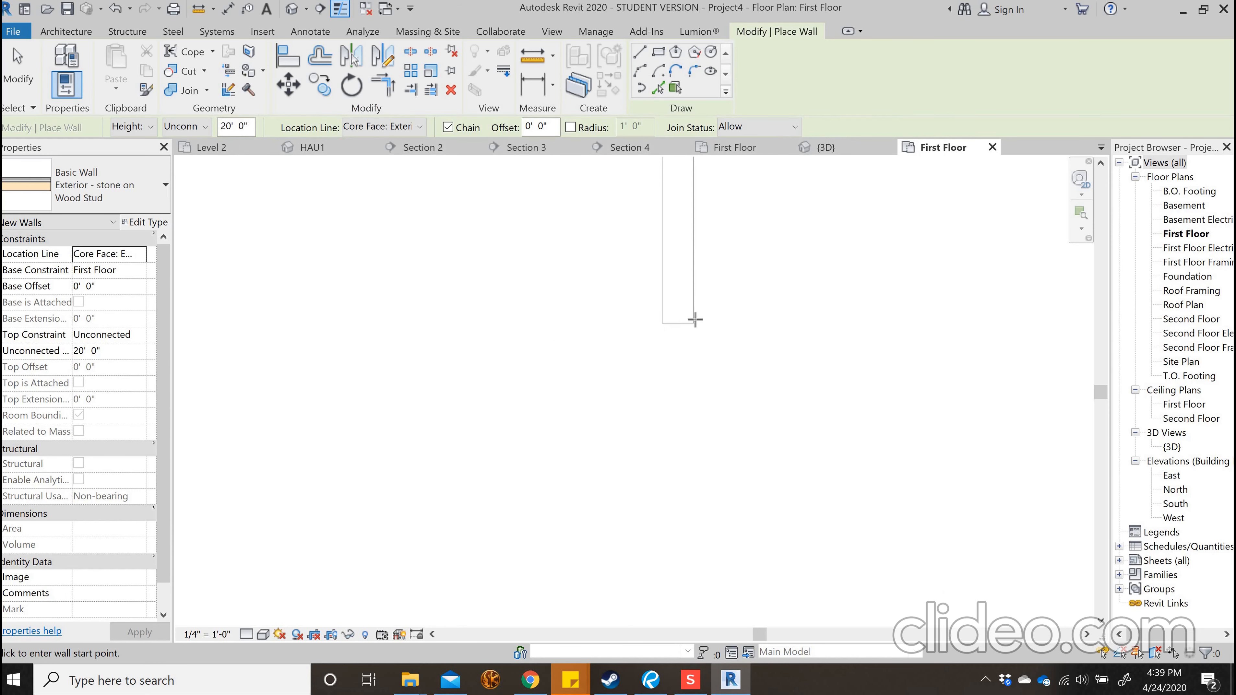
scroll(679, 340, up, 4)
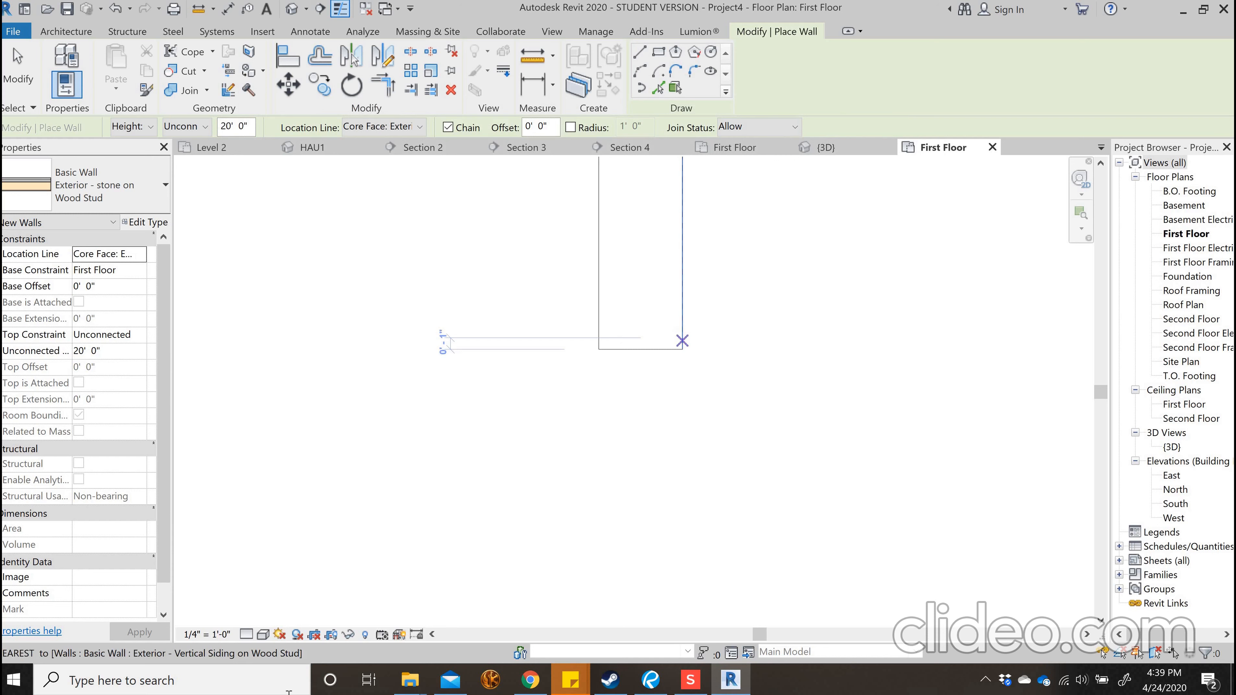
click(264, 634)
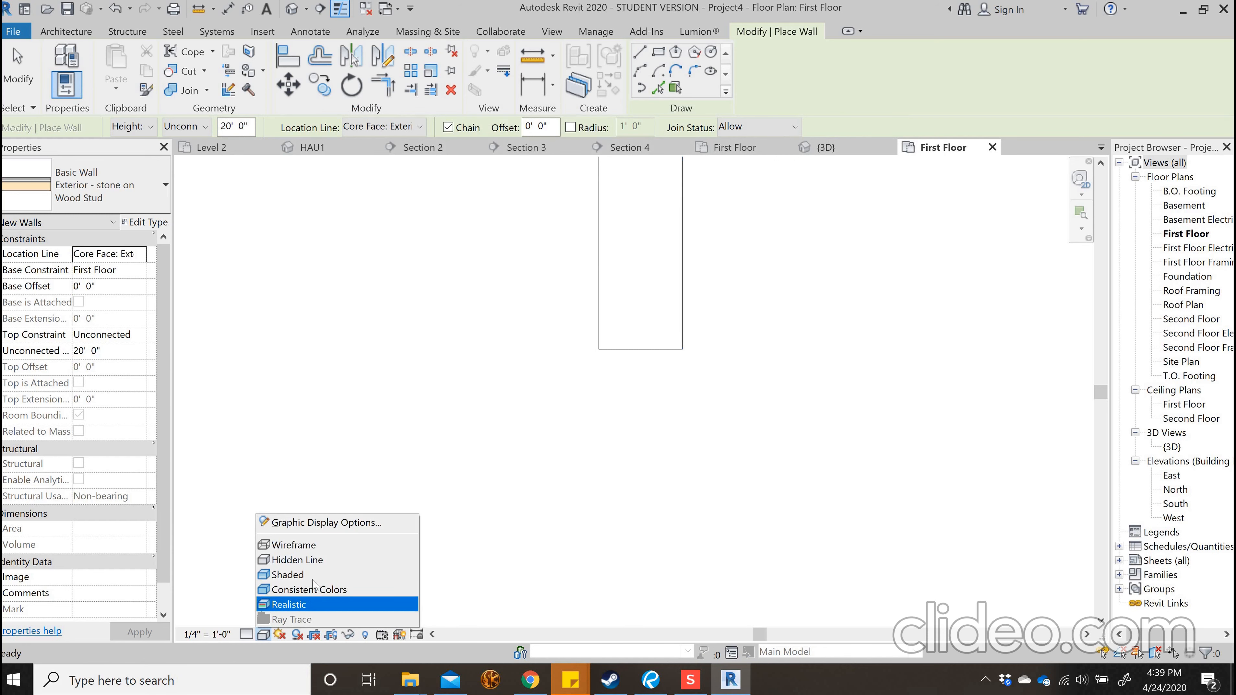
click(246, 634)
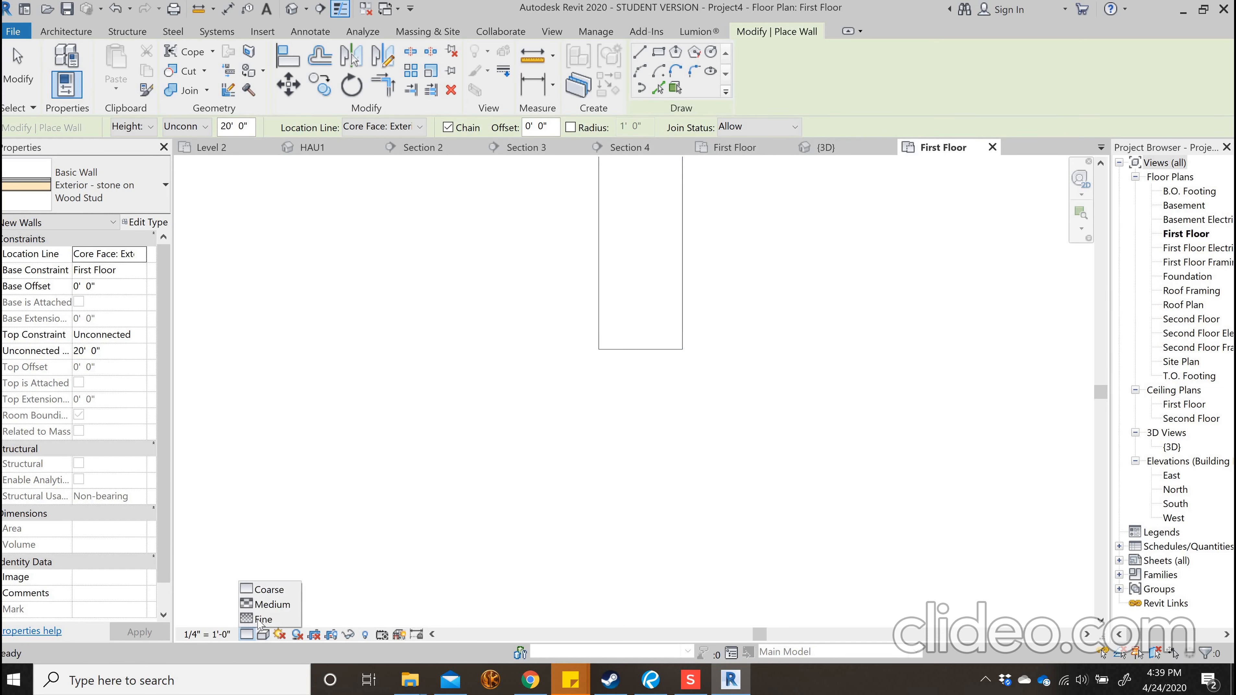
click(262, 618)
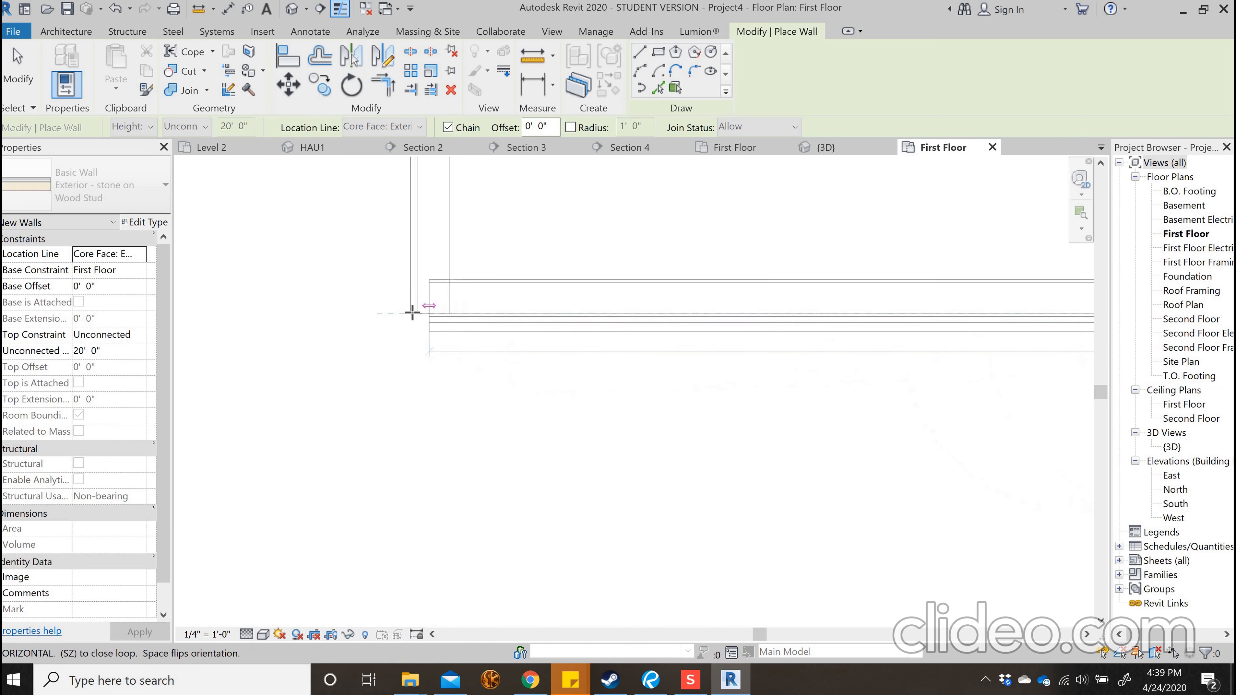
click(407, 306)
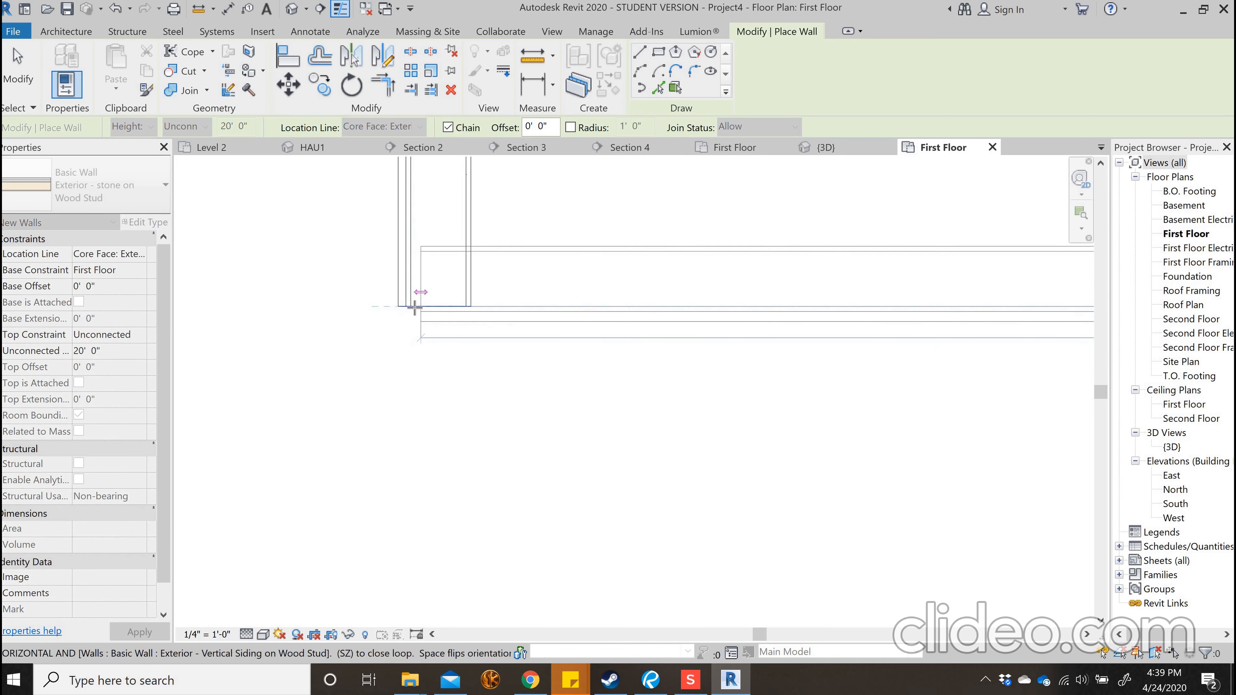
scroll(370, 457, down, 4)
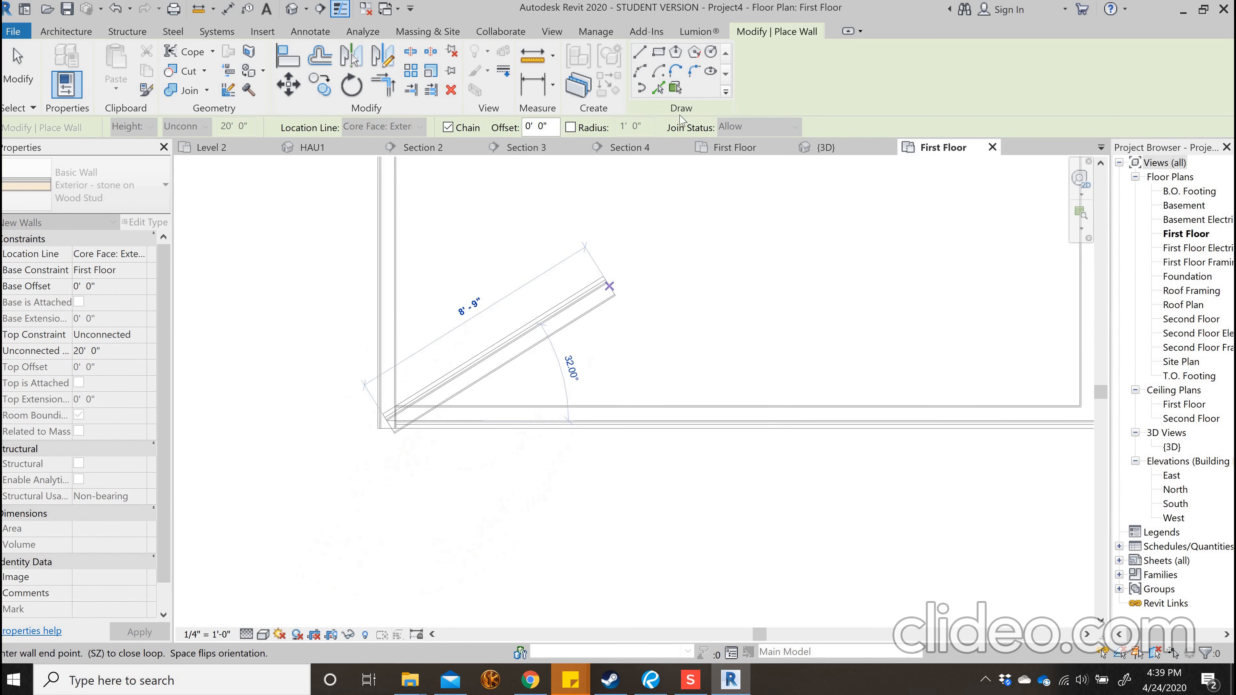
Open the 3D view, set its visual style to Realistic and inspect the stone and vertical siding walls from the front and right
click(552, 31)
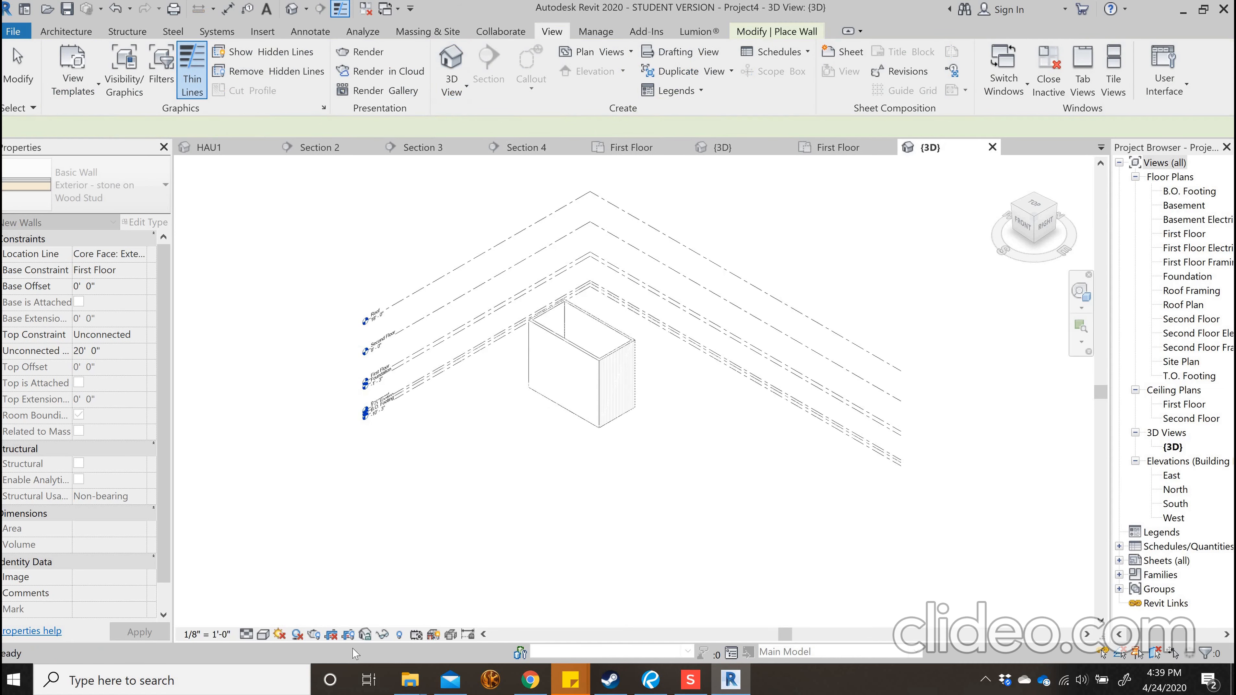
click(263, 633)
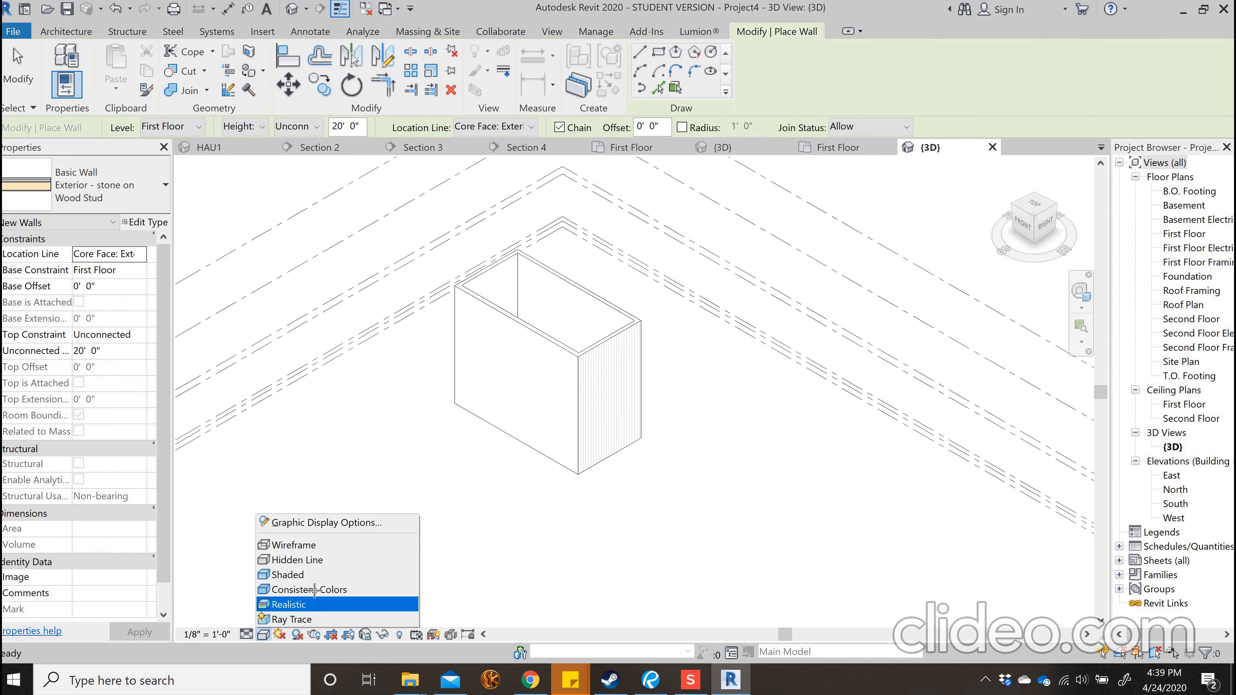
click(292, 603)
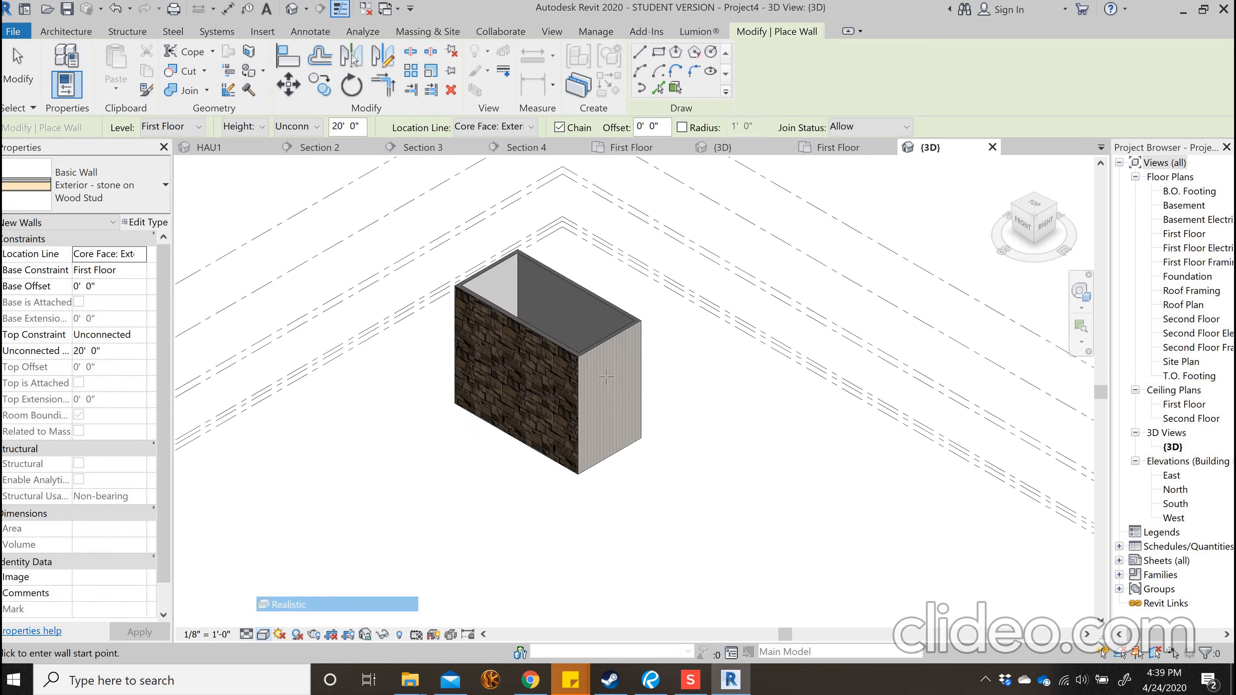
click(1031, 233)
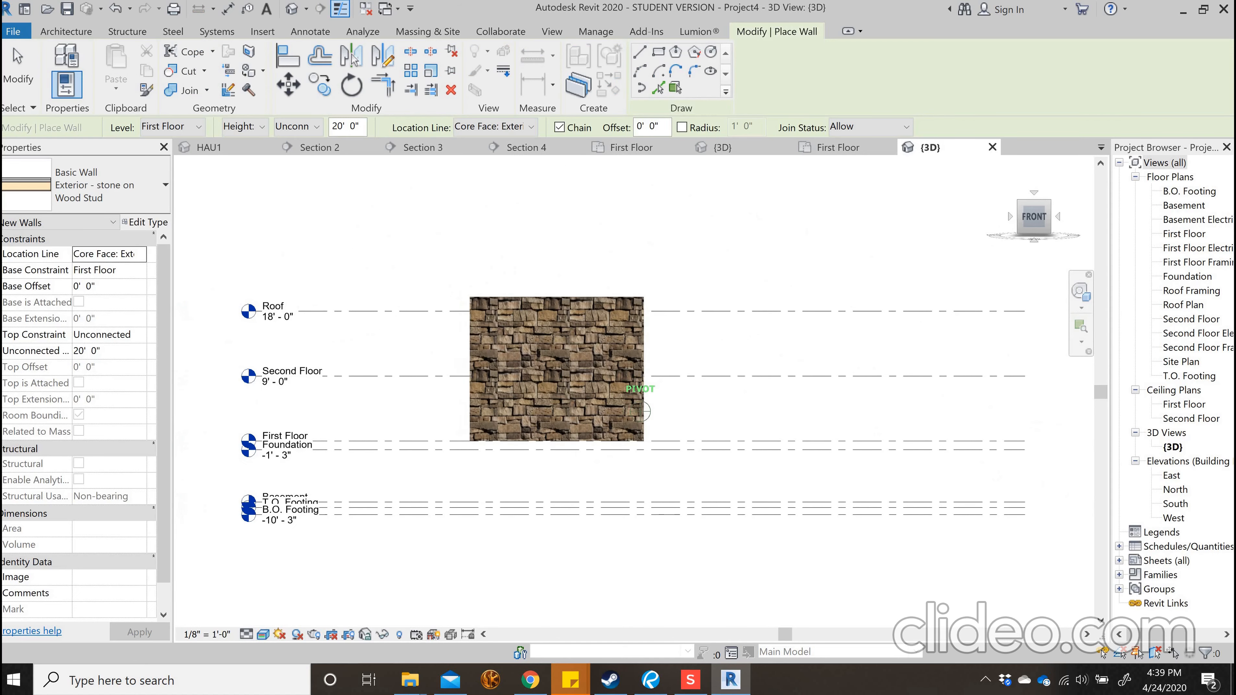
drag(1033, 219, 954, 220)
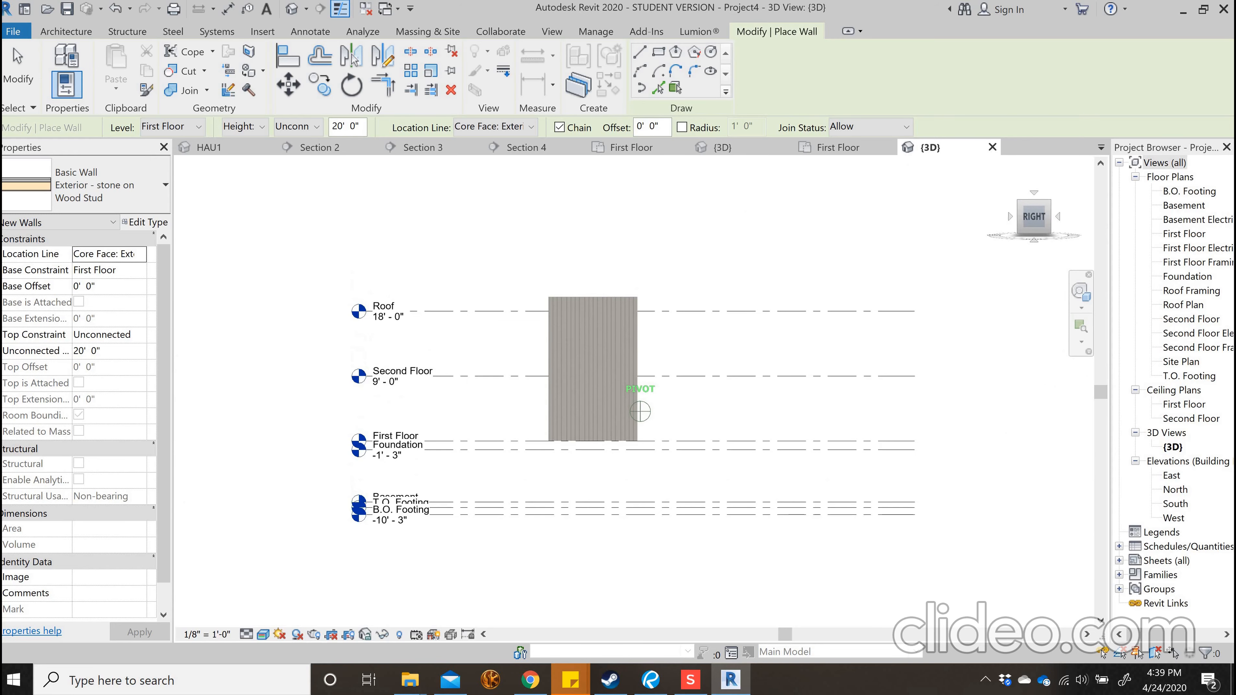
shift+middle_drag(312, 340, 490, 343)
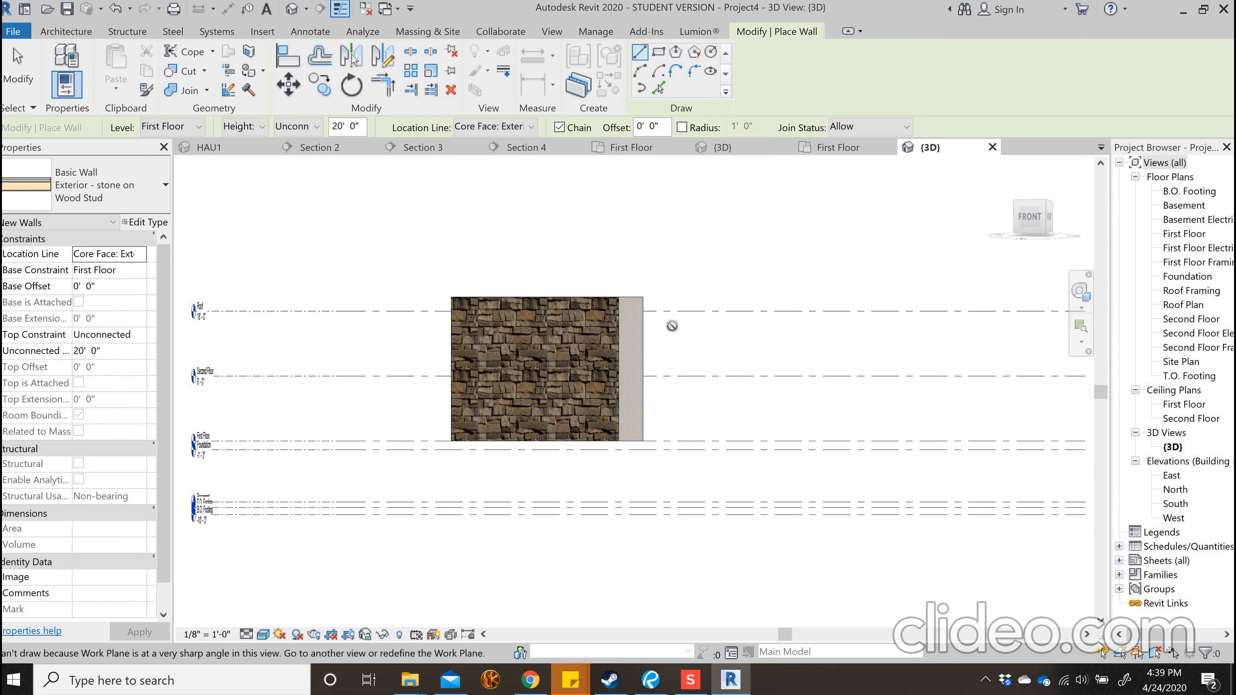
Duplicate the stacked wall type Exterior Shingle Over Brick w Wood Stud as Exterior Shingle Over rock w verticall Stud 2
click(133, 190)
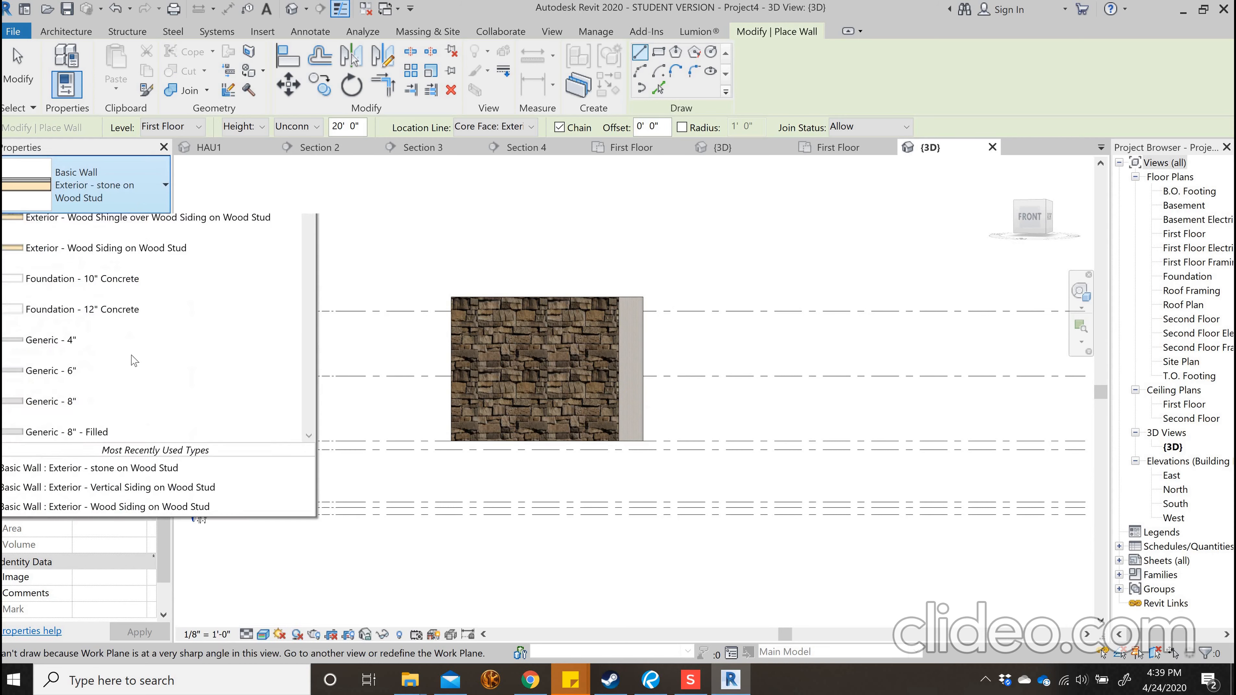
scroll(150, 419, down, 6)
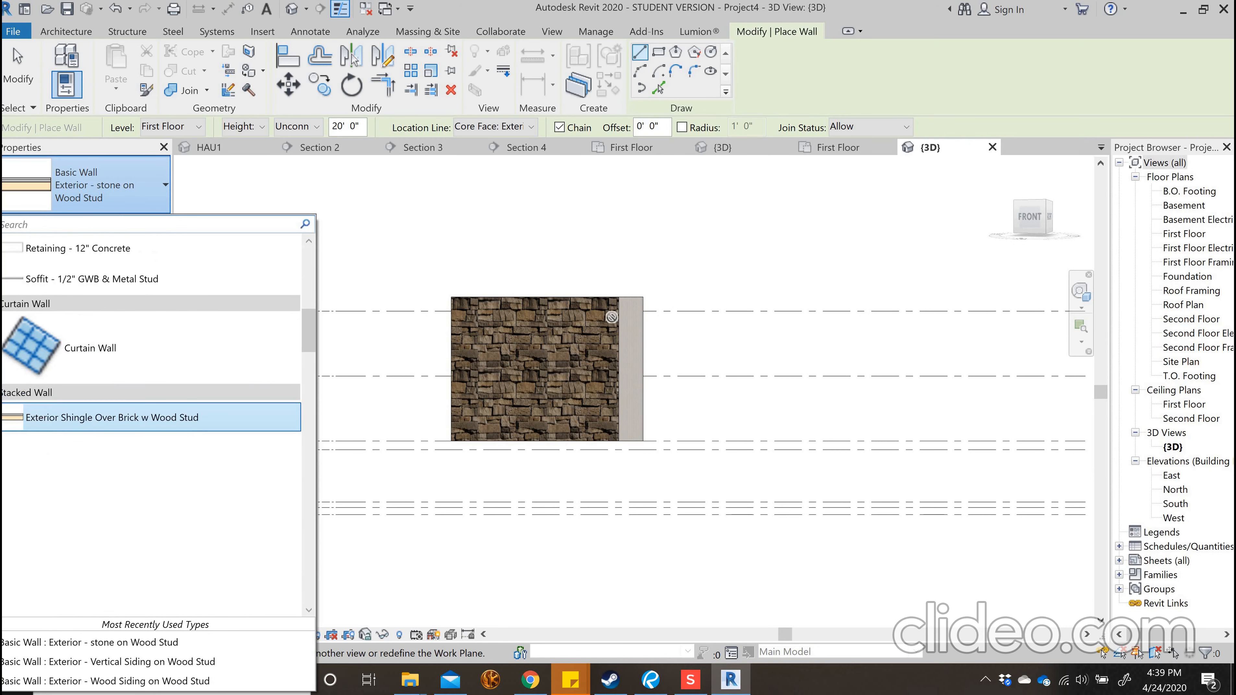
scroll(294, 438, up, 2)
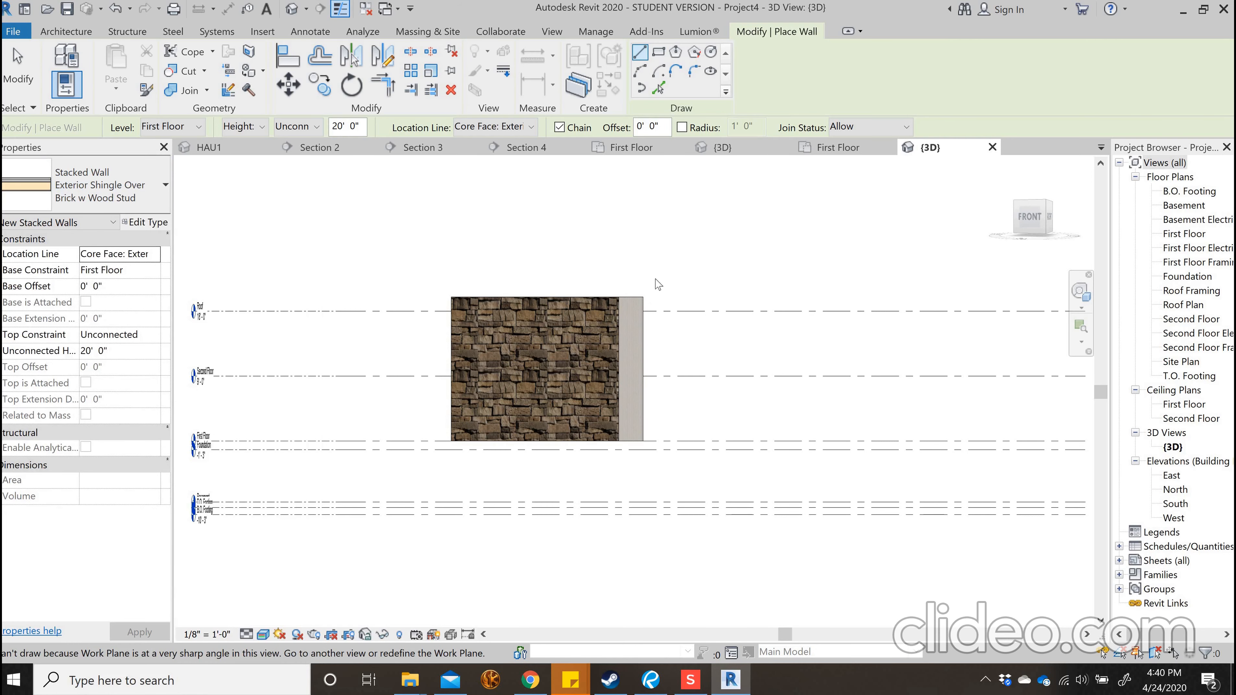
click(145, 222)
click(857, 132)
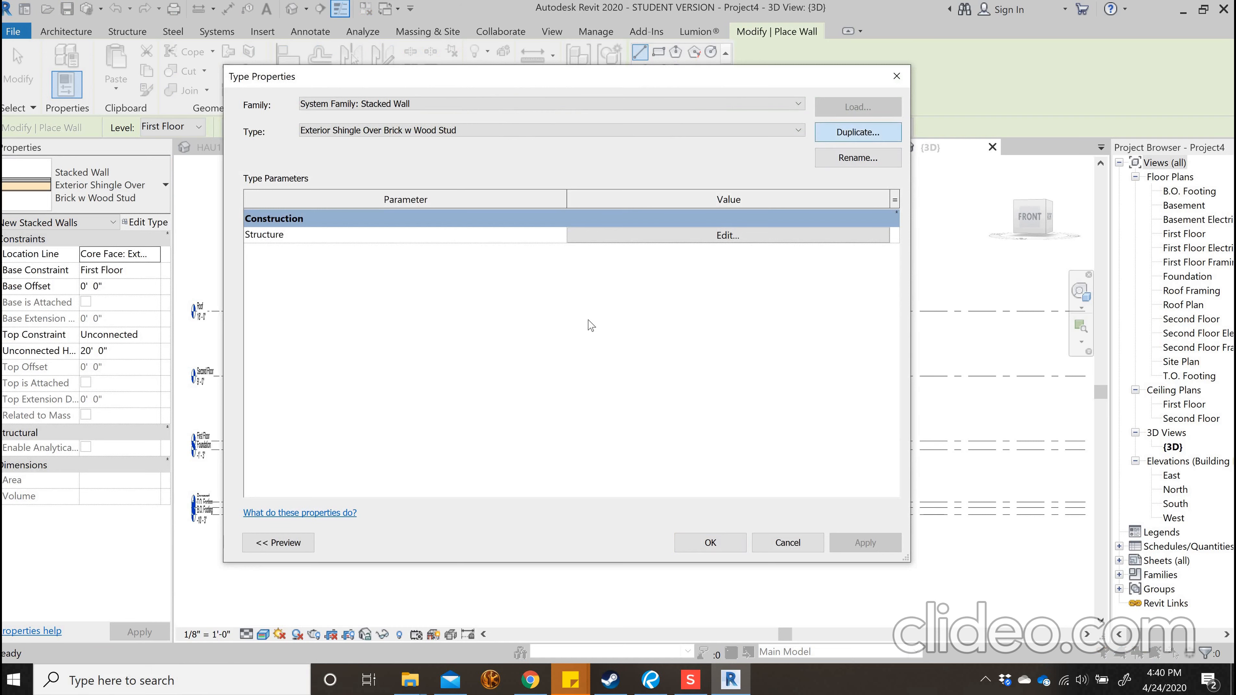
click(573, 306)
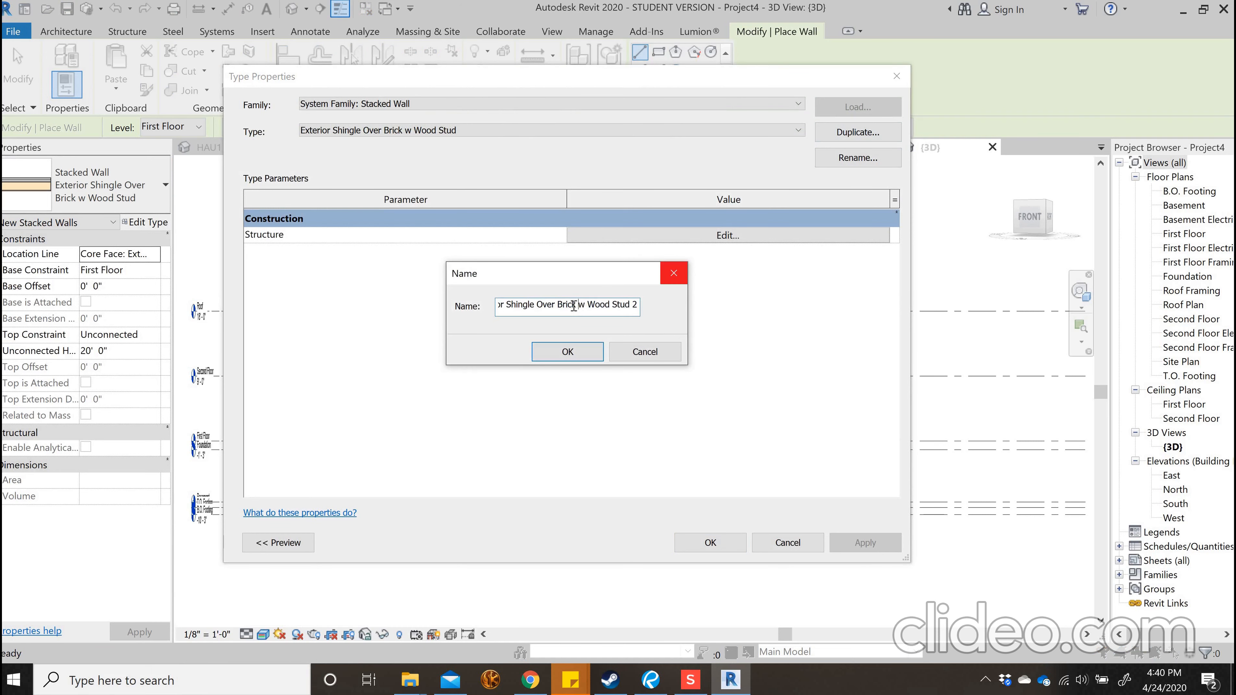
shift+click(561, 306)
text(rock)
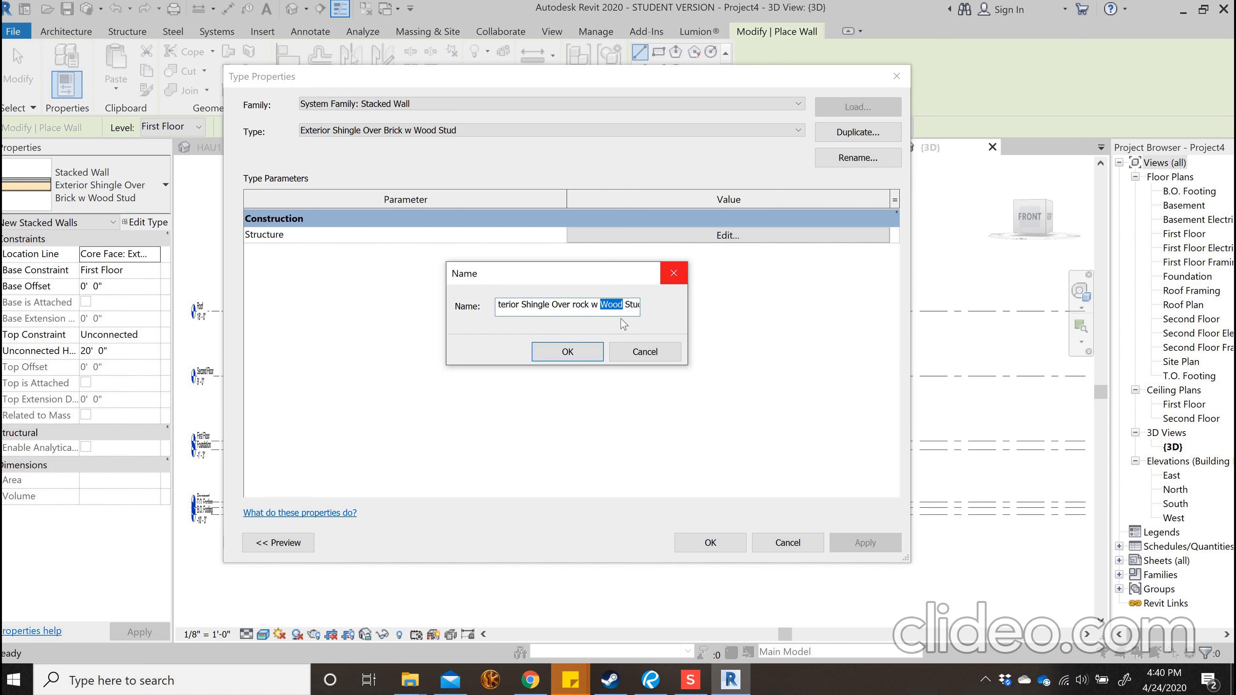
text(verticall)
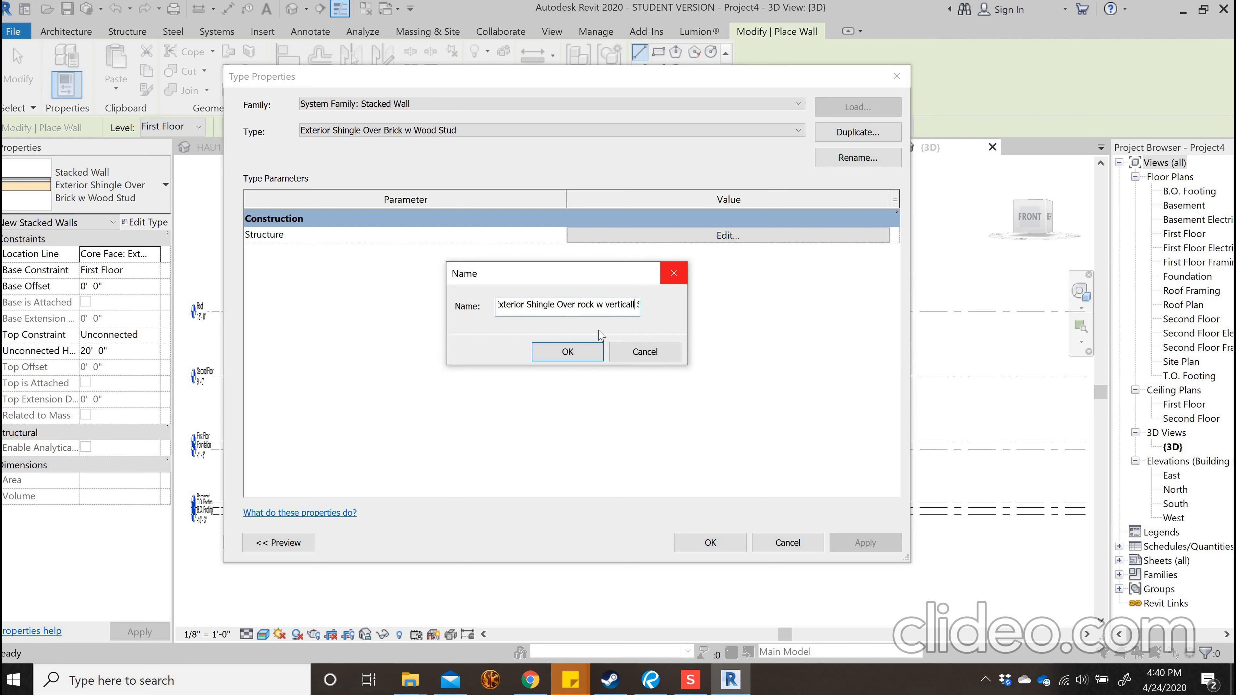
click(588, 344)
In the stacked wall's structure, set the top wall to Exterior - Vertical Siding on Wood Stud and keep Exterior - stone on Wood Stud below
click(608, 235)
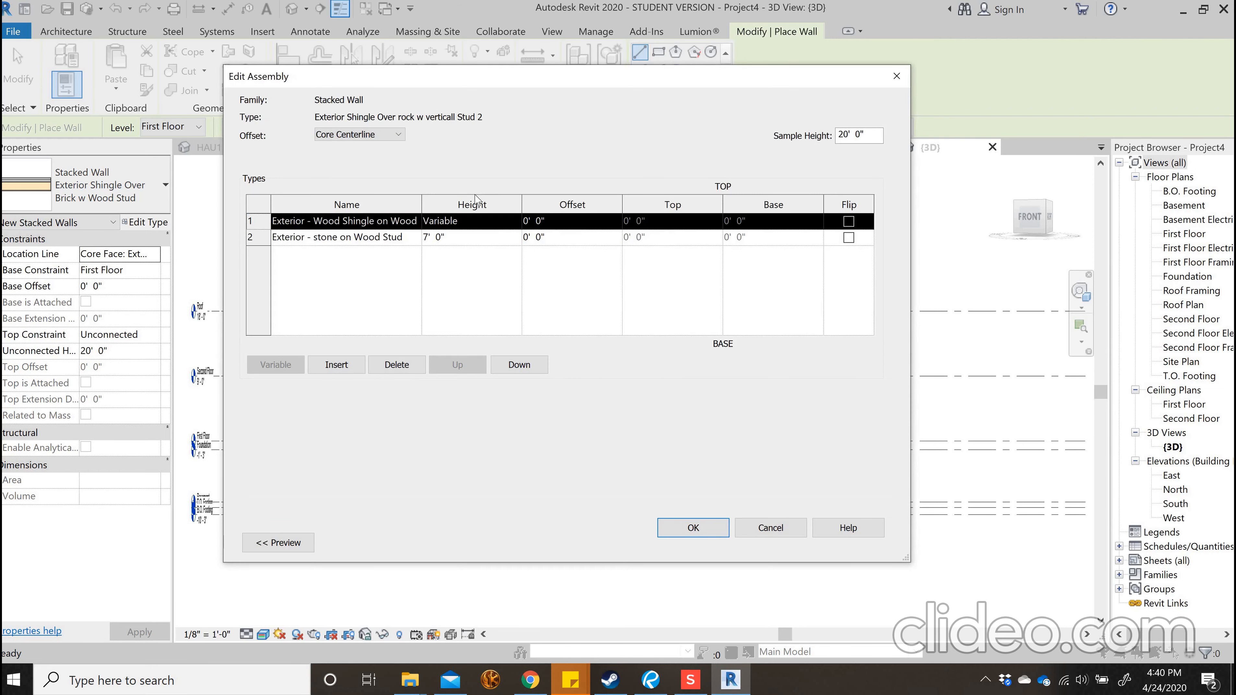
click(419, 221)
click(415, 221)
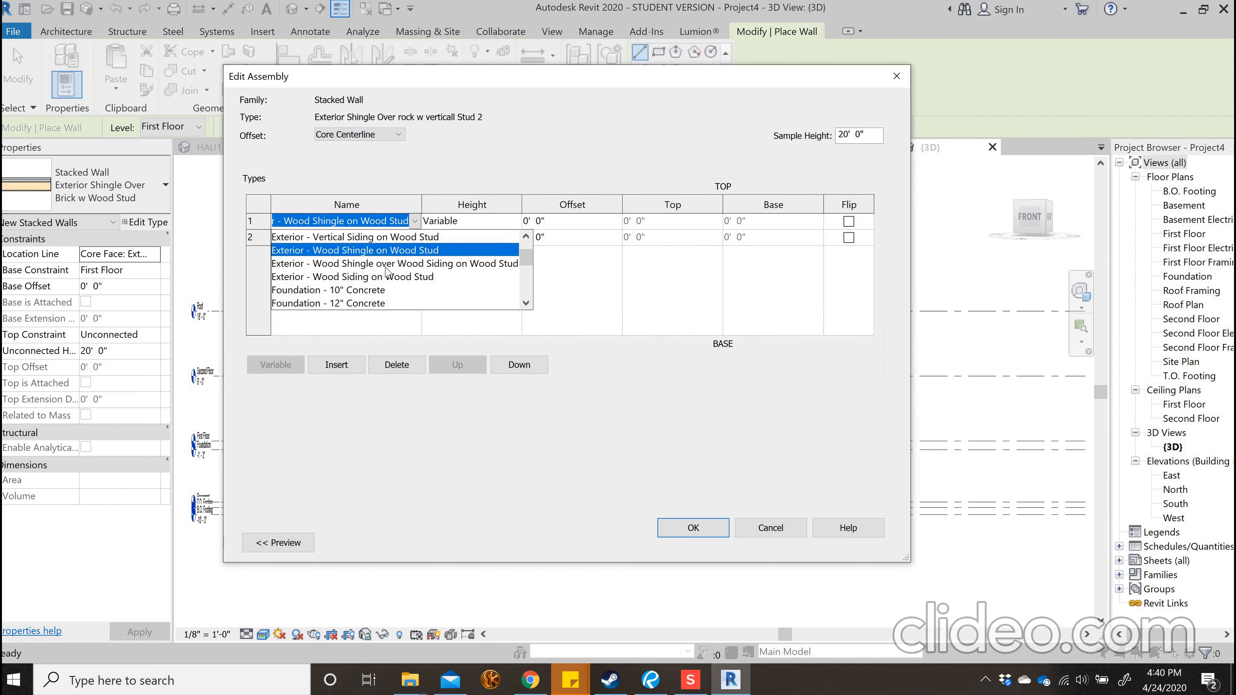
click(416, 239)
click(413, 238)
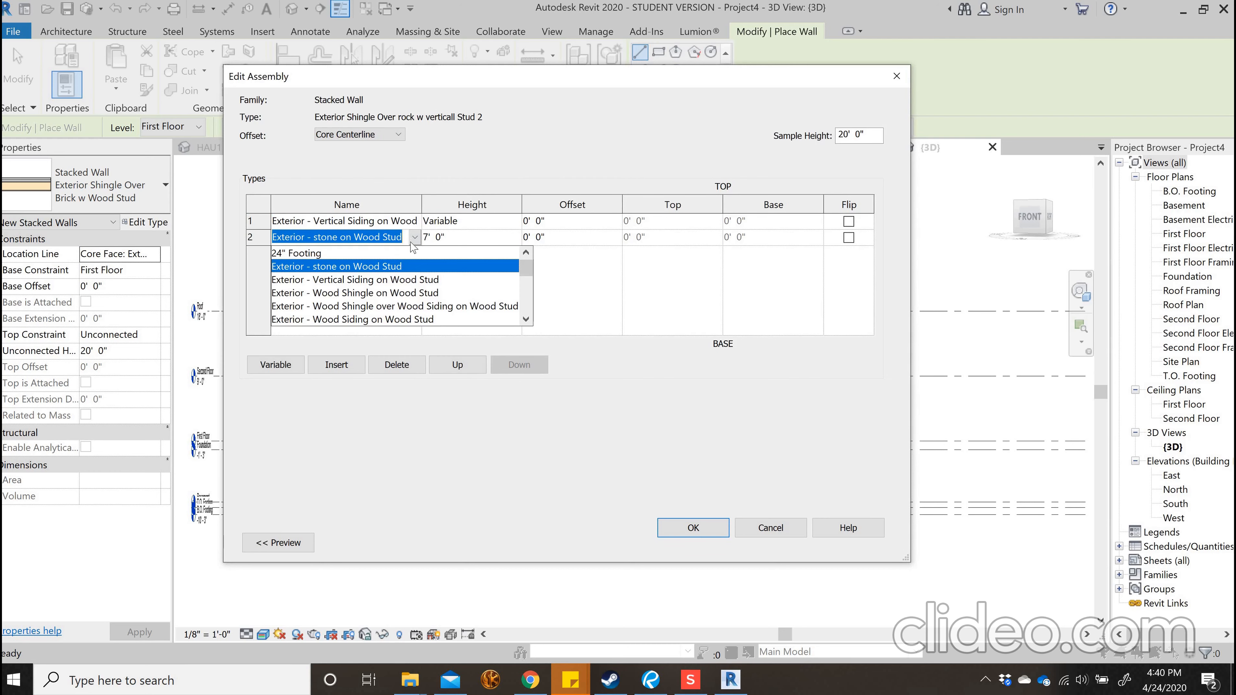
click(473, 271)
Set the height of the stacked wall's lower stone part to 3 feet and accept the new wall type
click(461, 241)
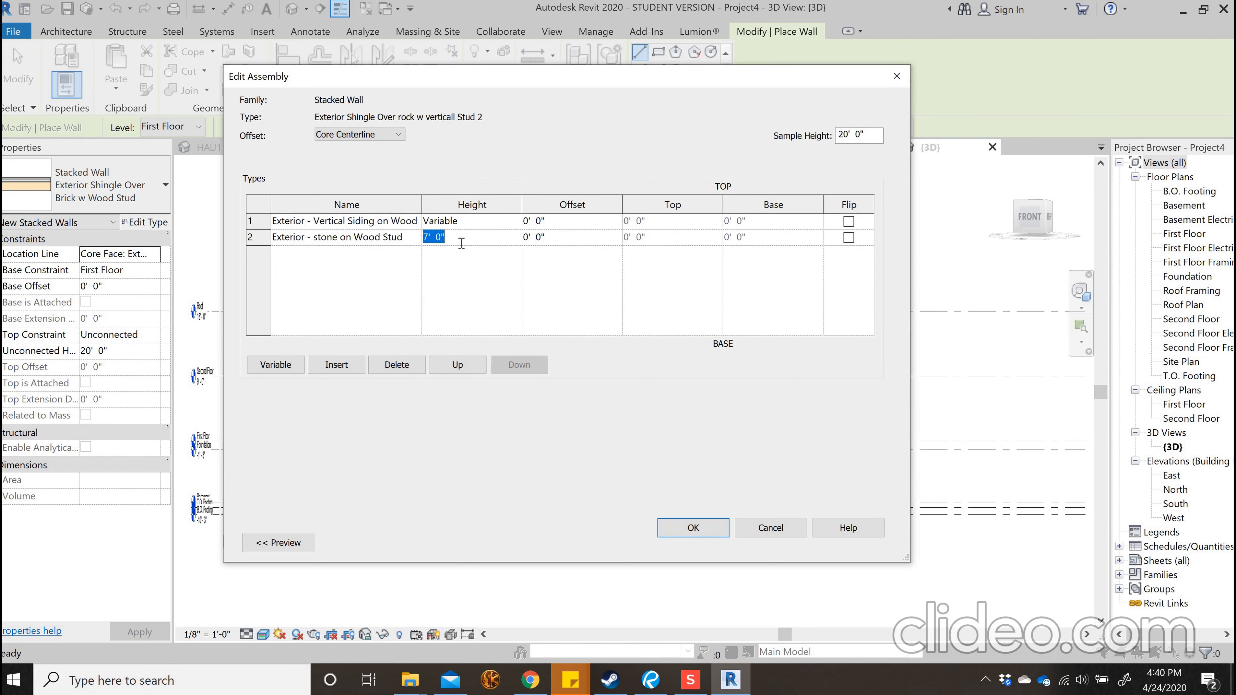
text(3)
click(691, 524)
click(701, 549)
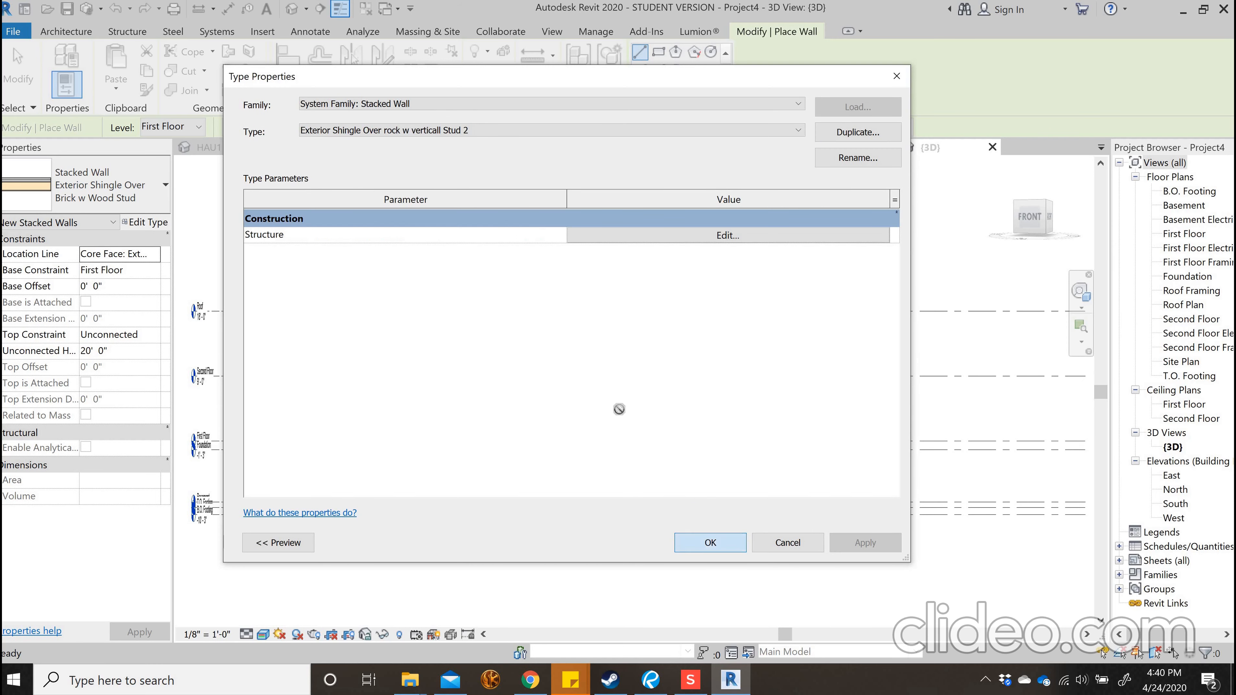
In the First Floor plan, change the lower exterior stone wall to the stacked wall type Exterior Shingle Over rock w verticall Stud 2
double_click(1183, 234)
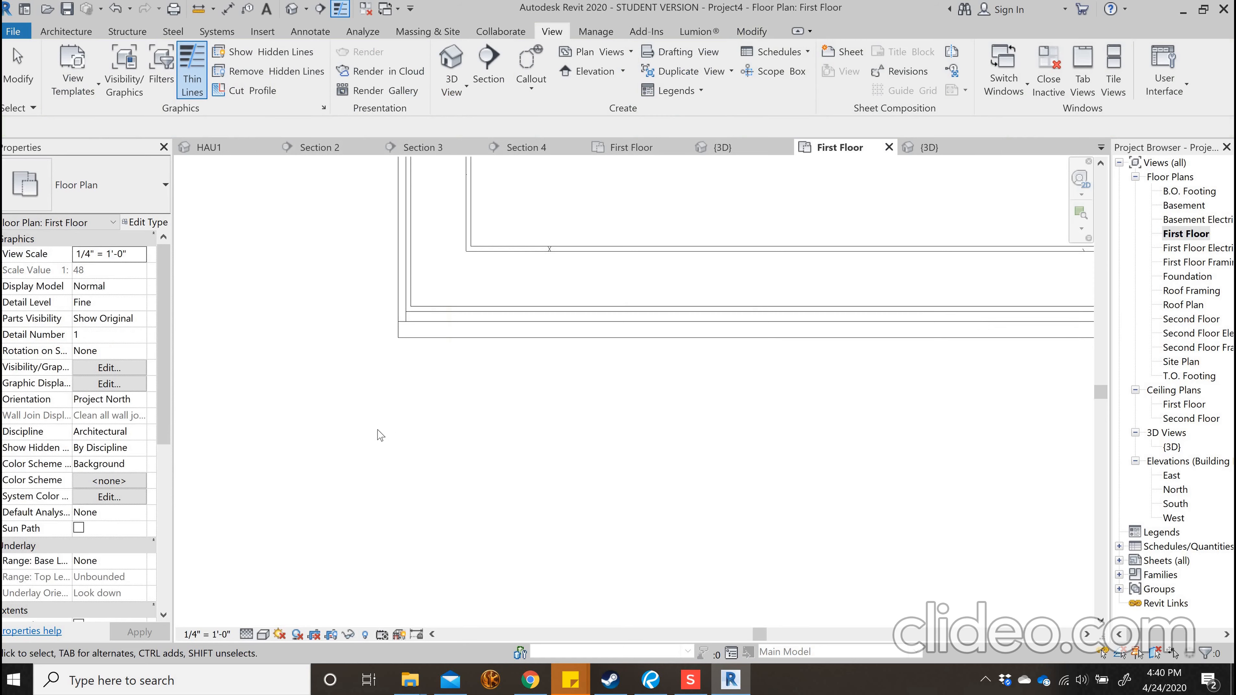
scroll(676, 419, down, 4)
click(674, 410)
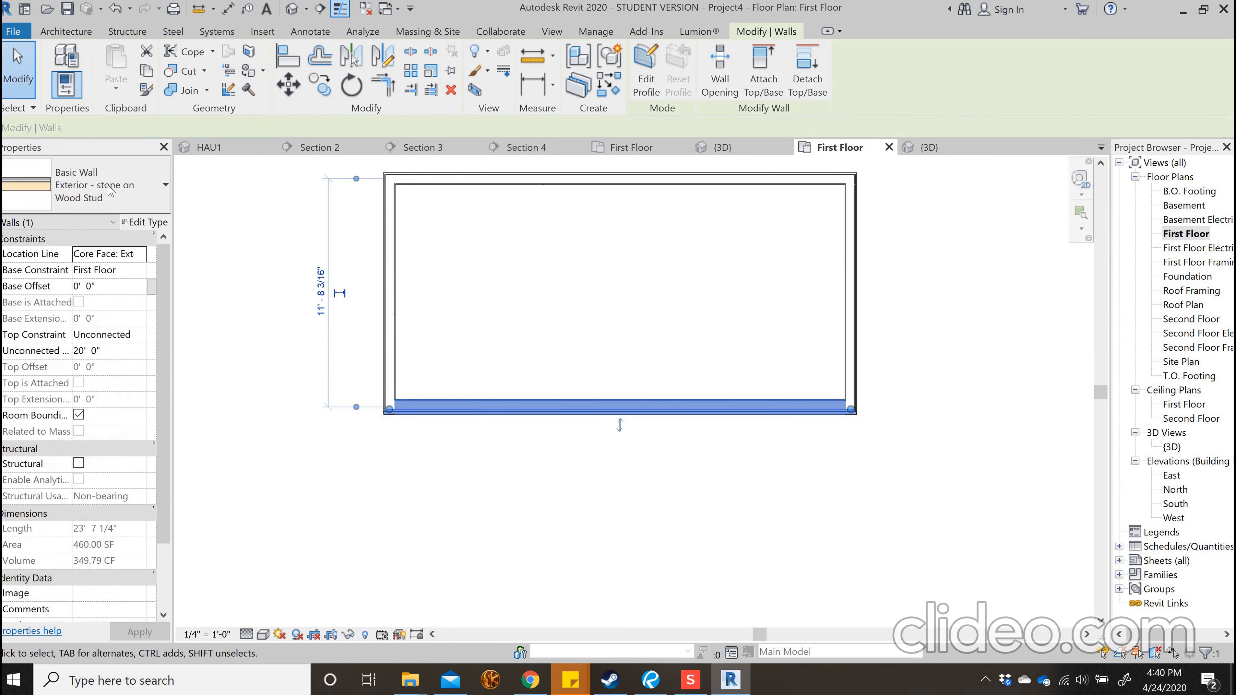
click(110, 190)
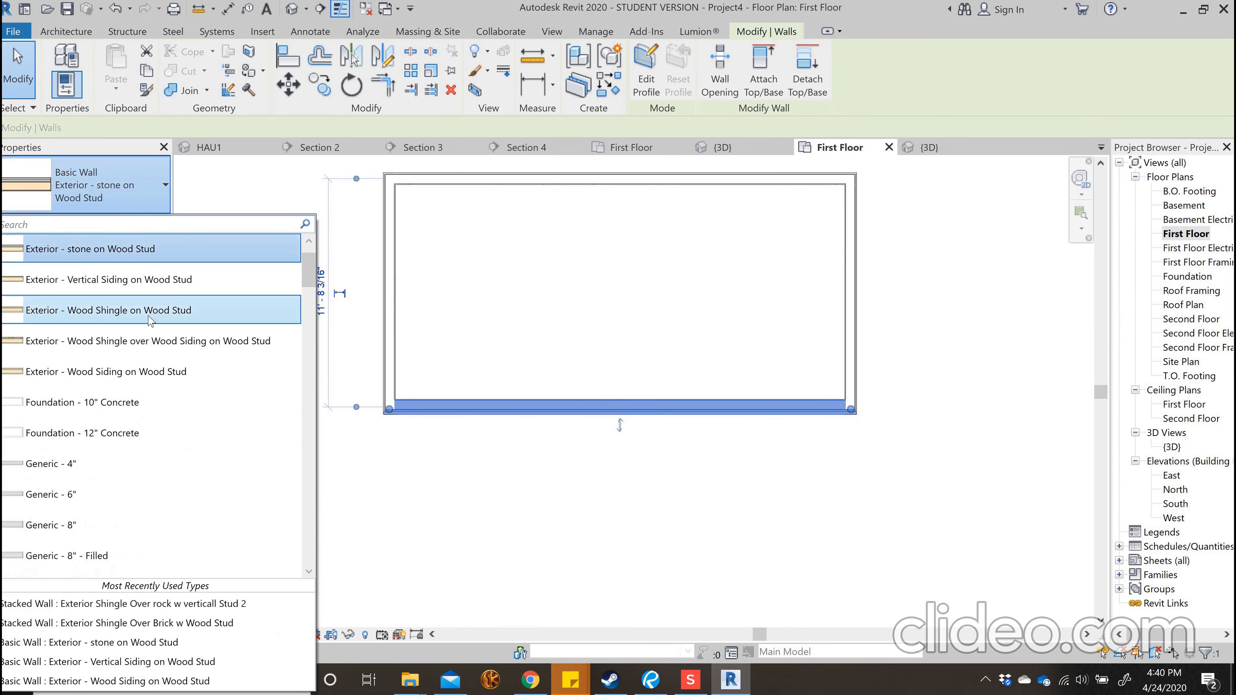
scroll(151, 321, down, 15)
scroll(147, 346, up, 5)
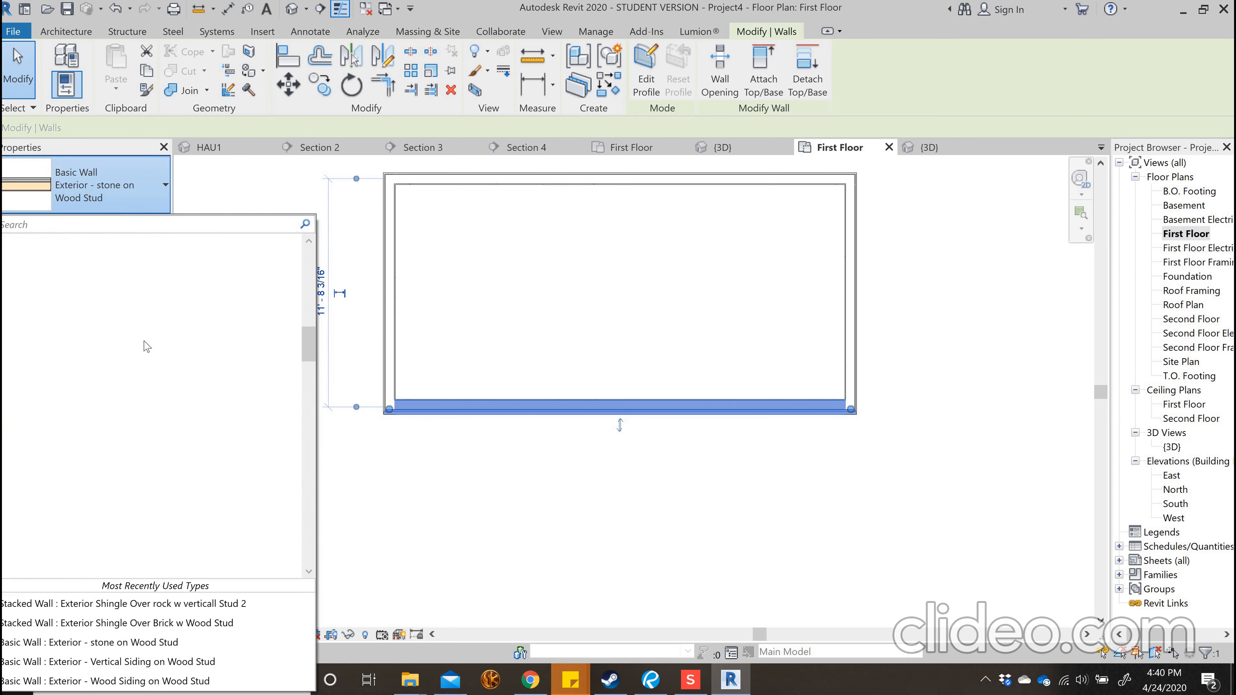
scroll(144, 345, up, 5)
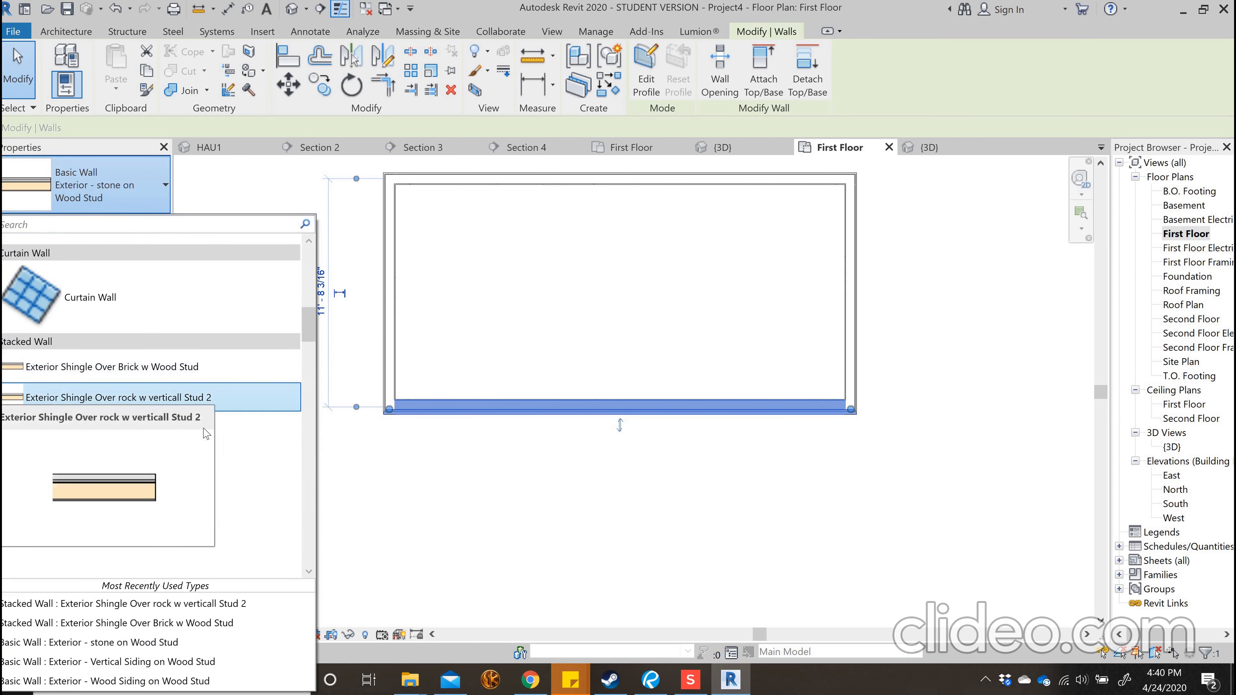
click(206, 397)
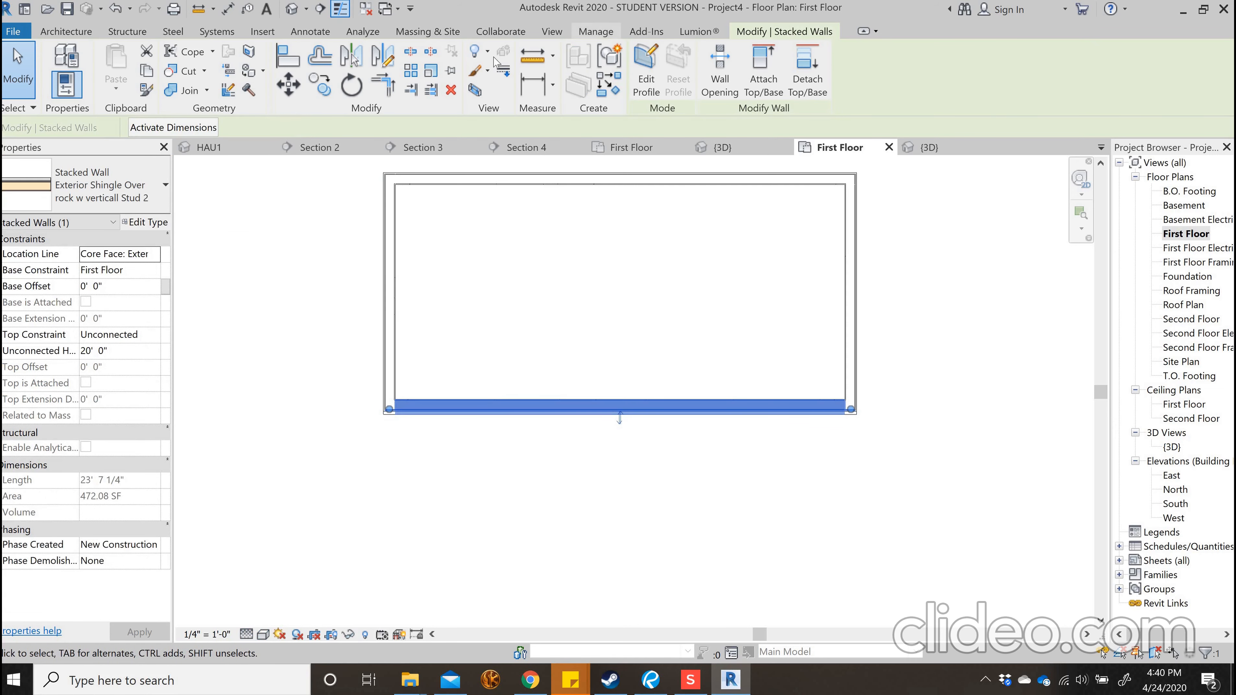
Open the 3D view, inspect the stacked wall from the front and at an angle, and select it
click(551, 31)
click(452, 68)
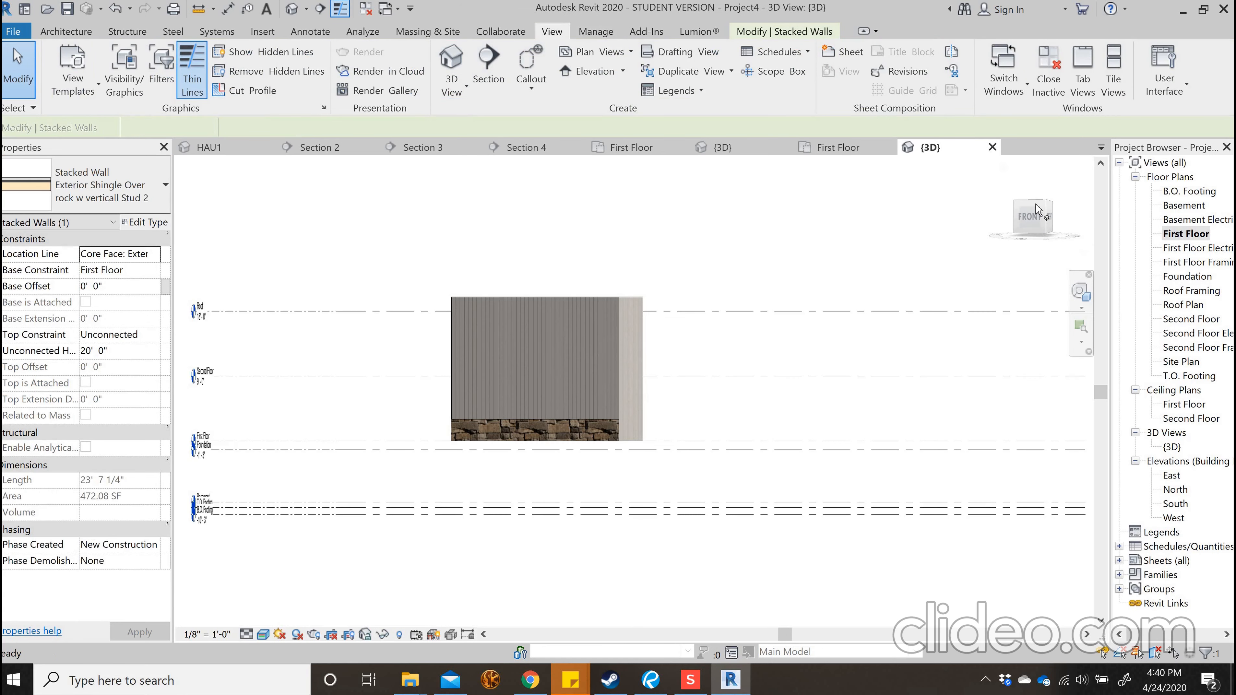
click(1034, 214)
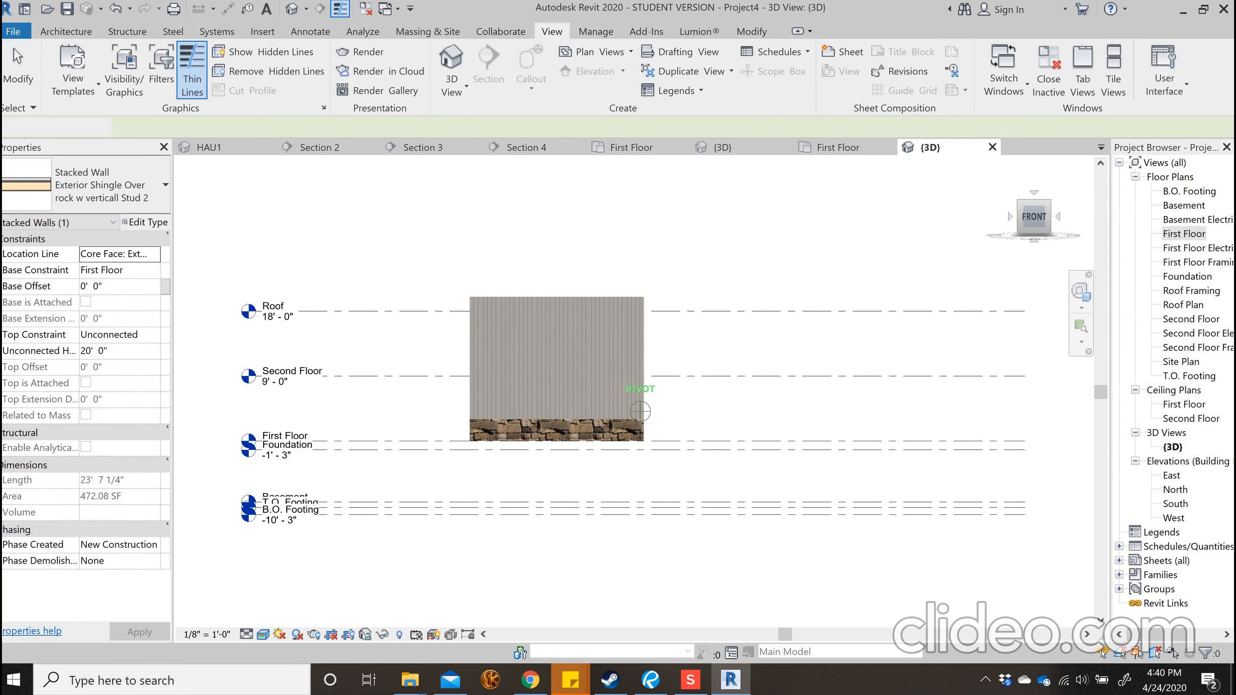
mouse_move(1034, 217)
mouse_down()
mouse_move(1033, 231)
mouse_move(1019, 227)
mouse_up()
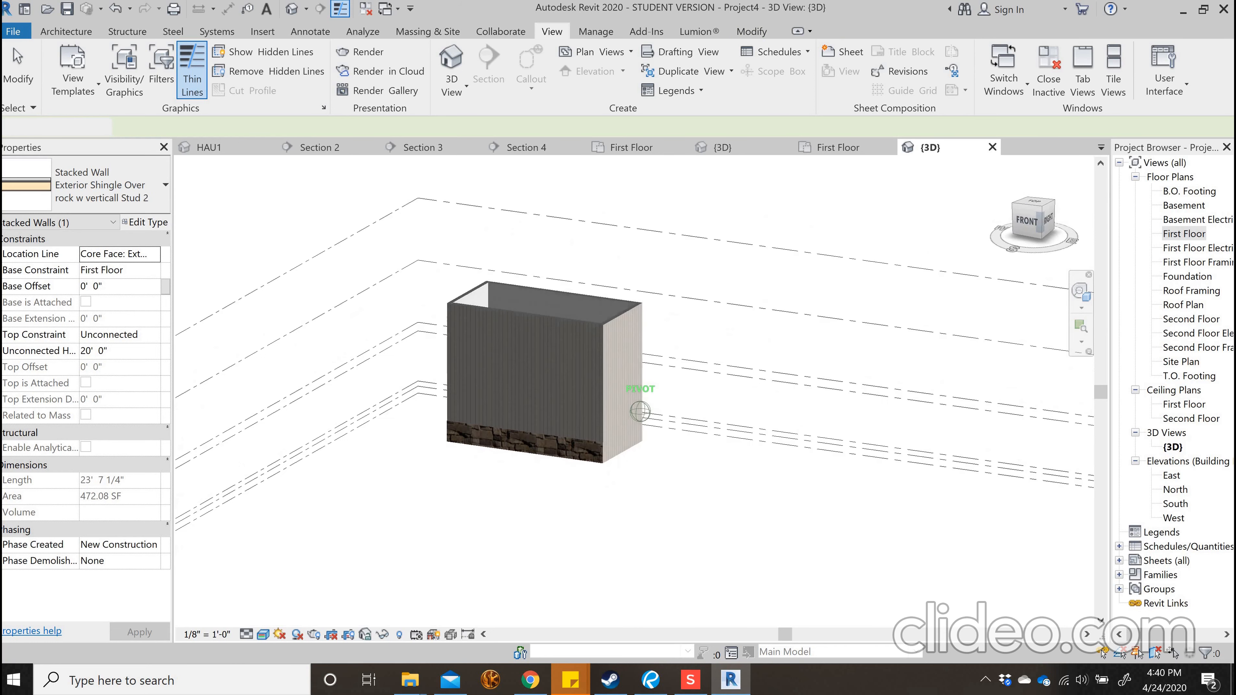
mouse_move(549, 350)
shift+middle_down()
mouse_move(616, 312)
mouse_move(656, 323)
shift+middle_up()
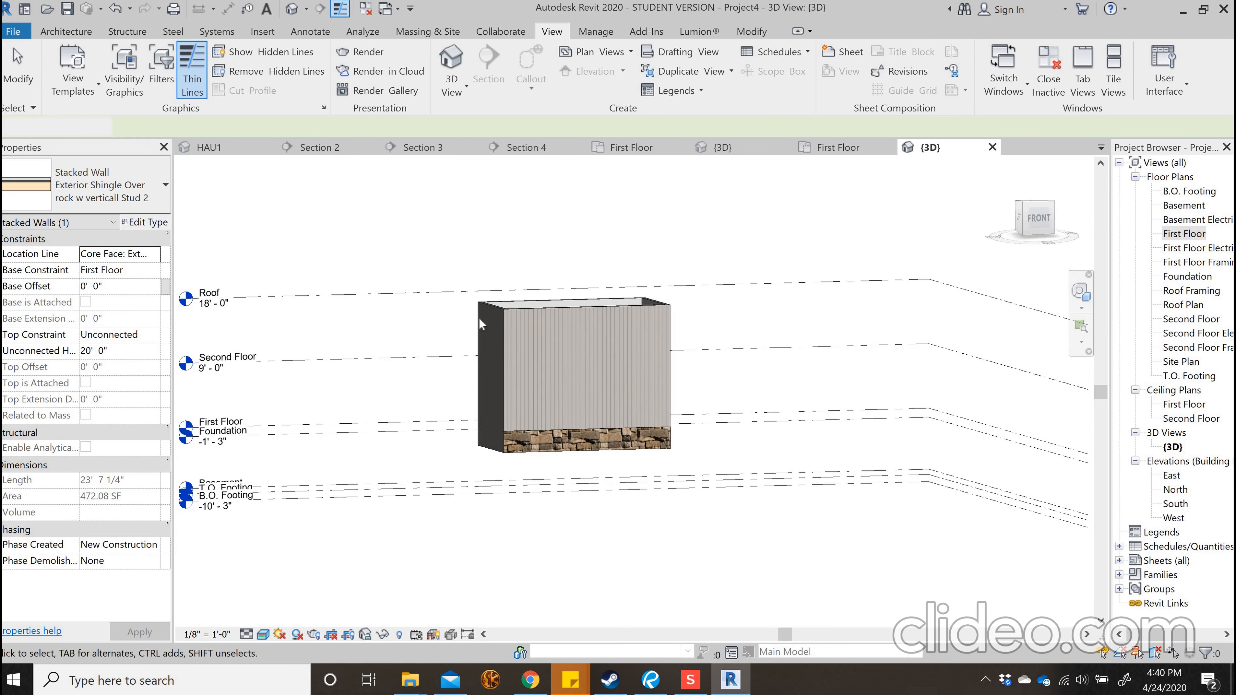
scroll(537, 313, up, 1)
click(525, 305)
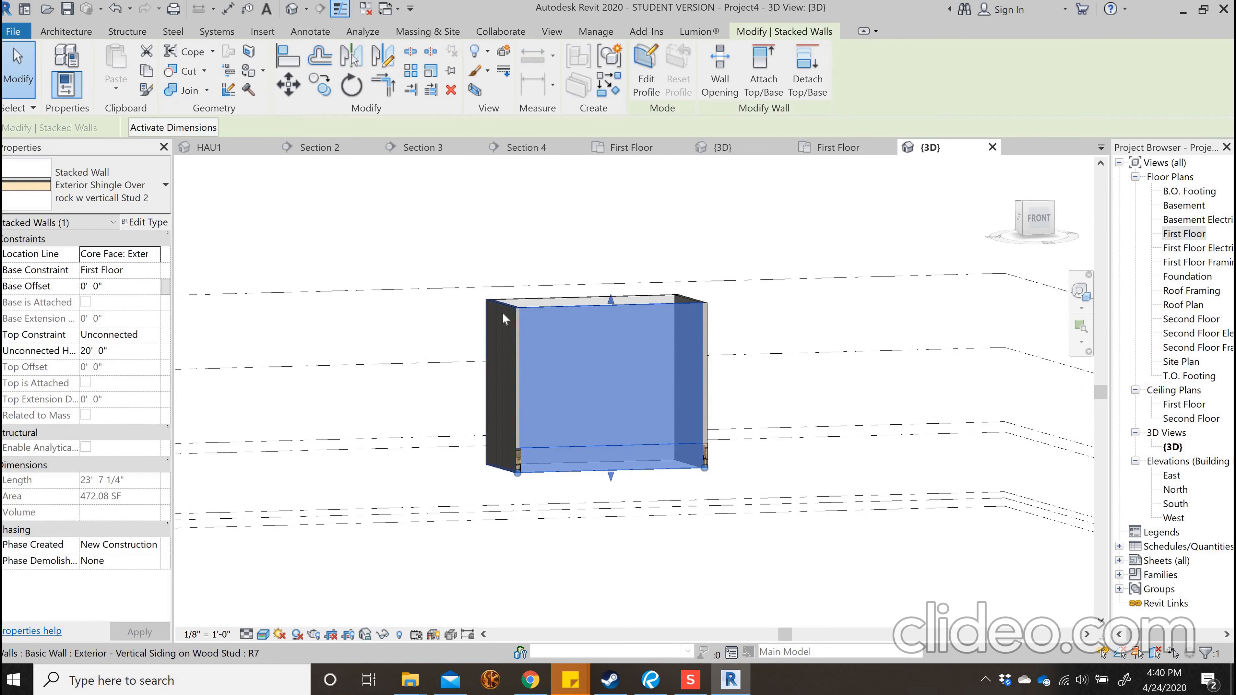